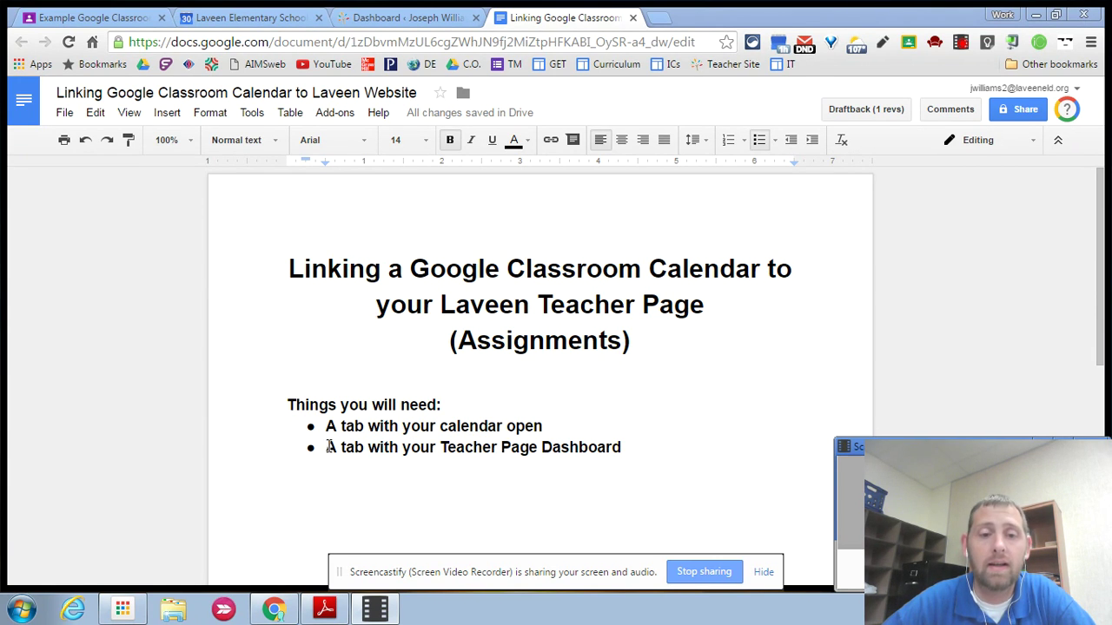
- Go from the Example Google Classroom class to the school Google Calendar week view
left_click(108, 16)
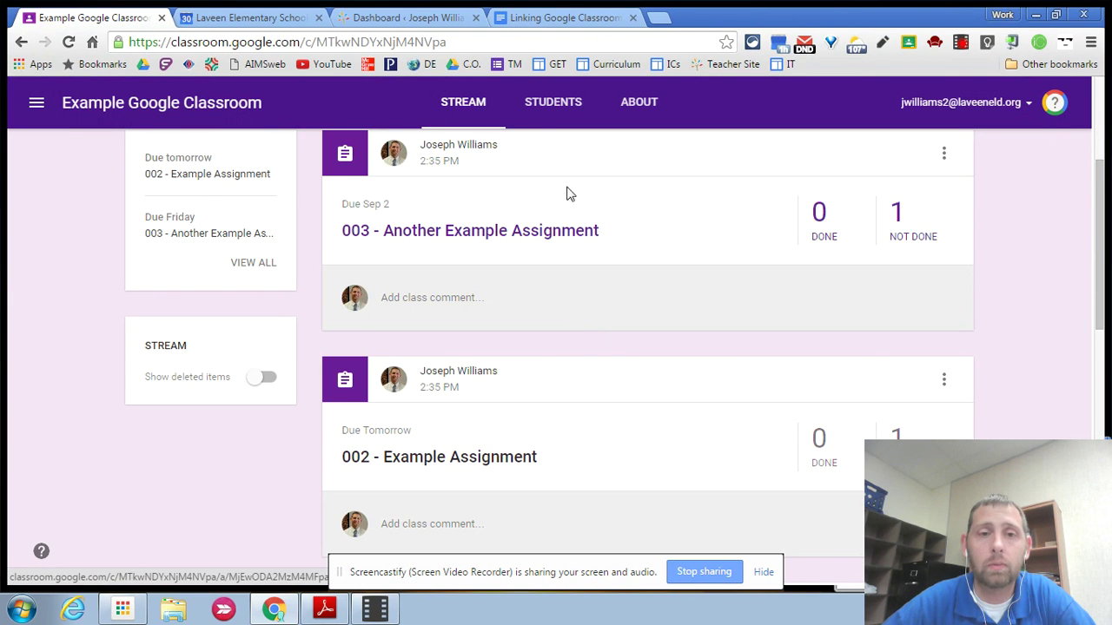
left_click(269, 19)
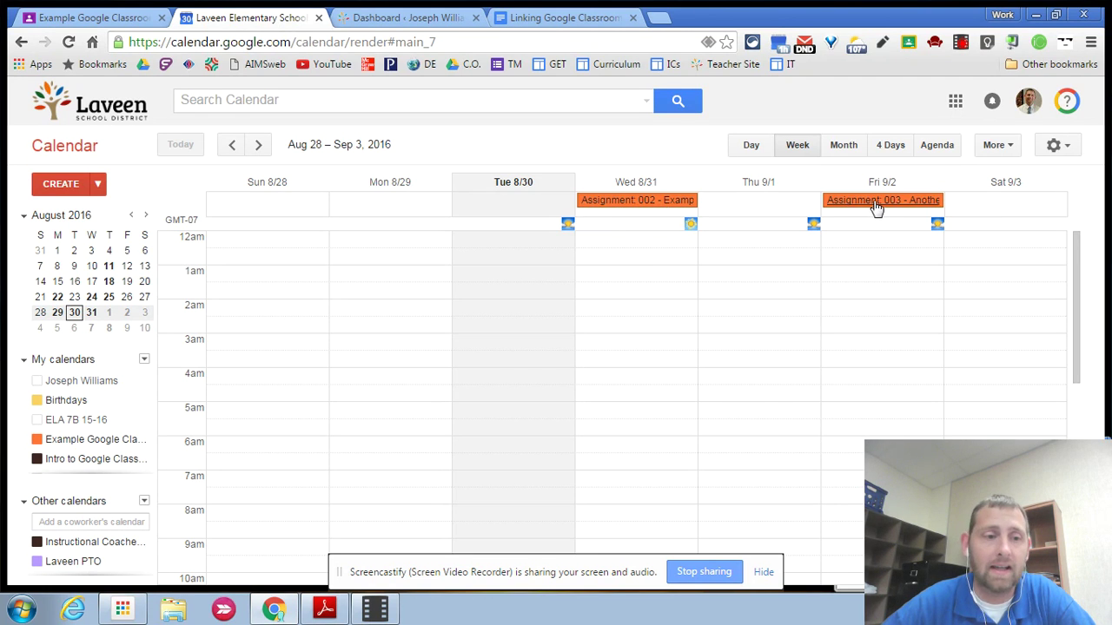
- Check the WordPress dashboard, then bring up the Example Google Classroom calendar's options menu
left_click(413, 20)
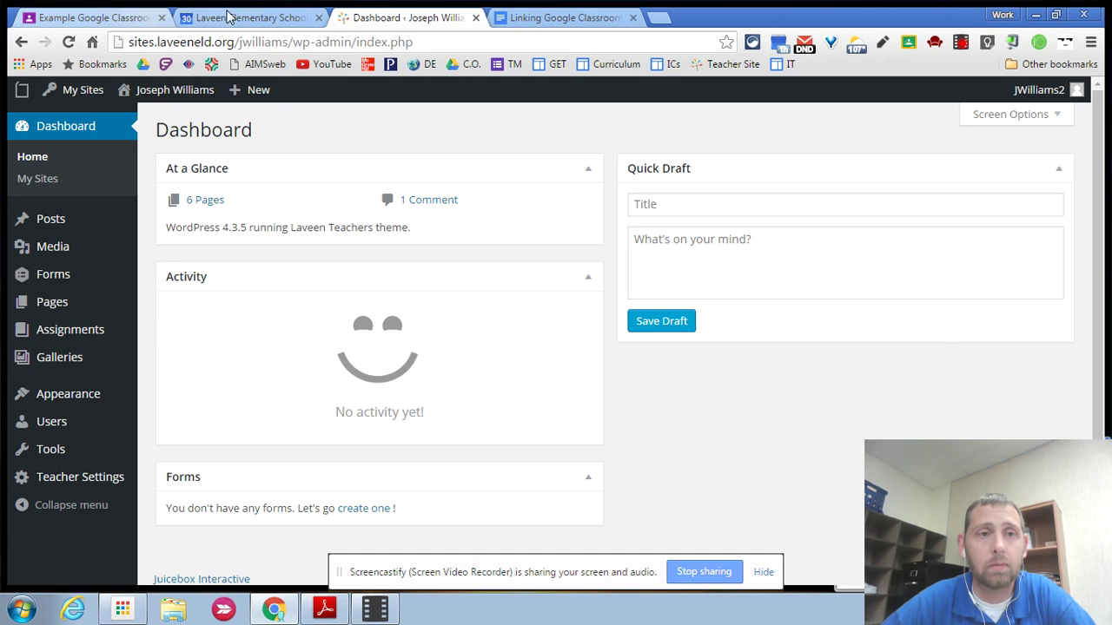
left_click(255, 24)
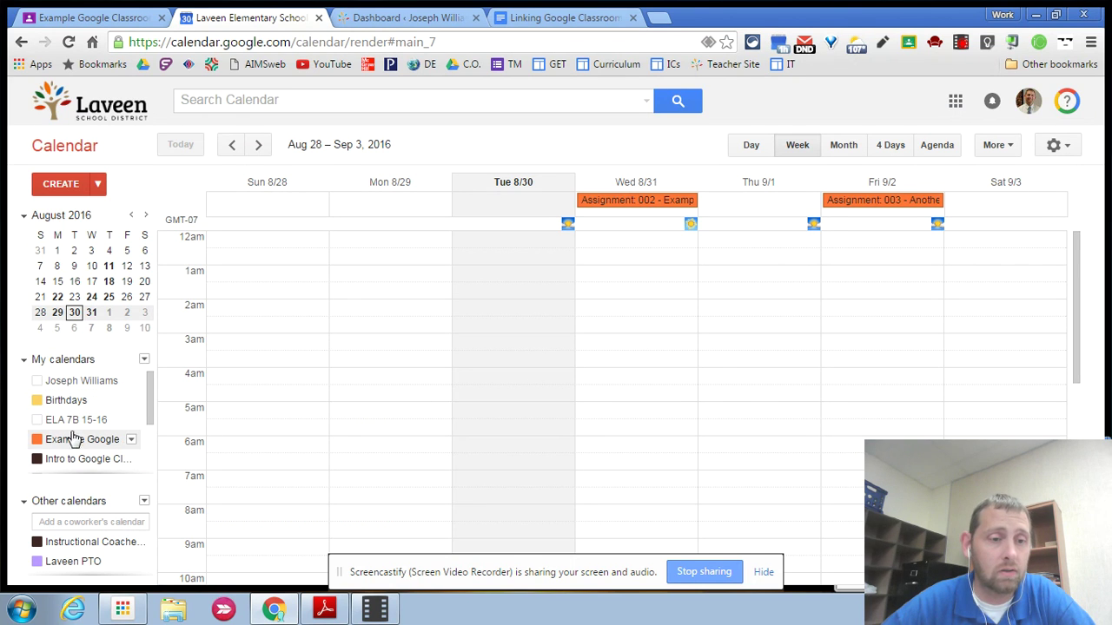
left_click(131, 441)
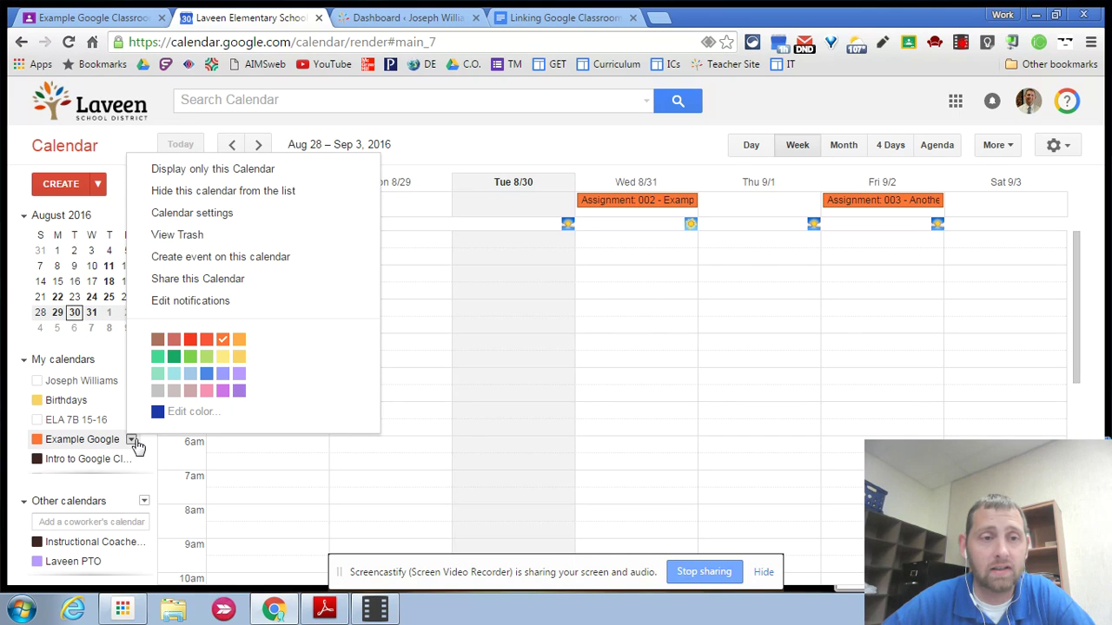
- Make the Example Google Classroom calendar public in its sharing settings and confirm the save
left_click(192, 215)
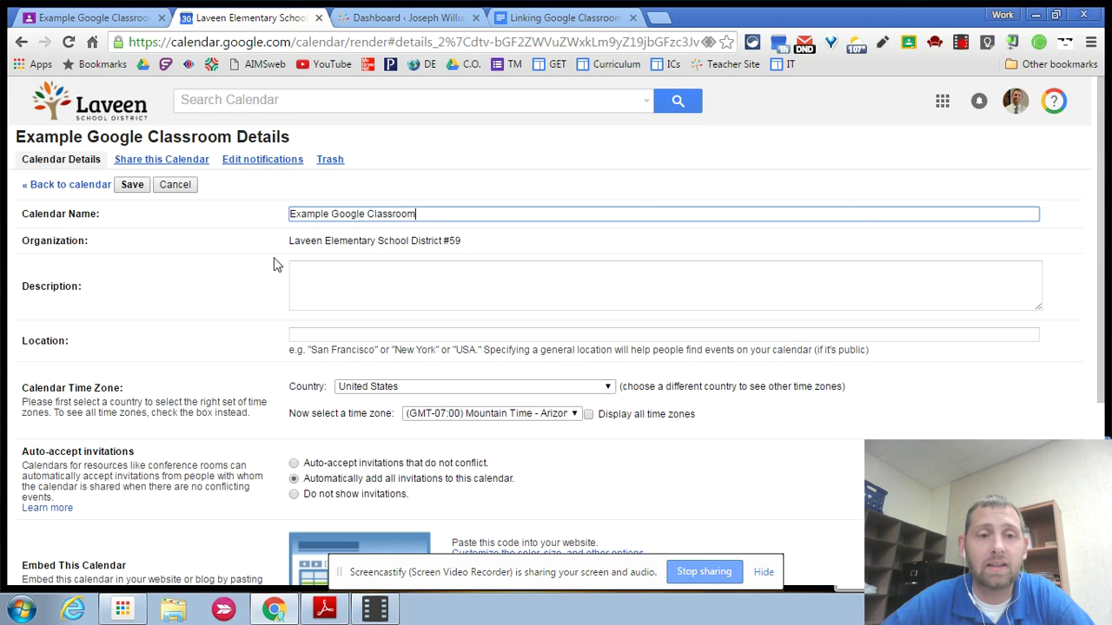
left_click(177, 164)
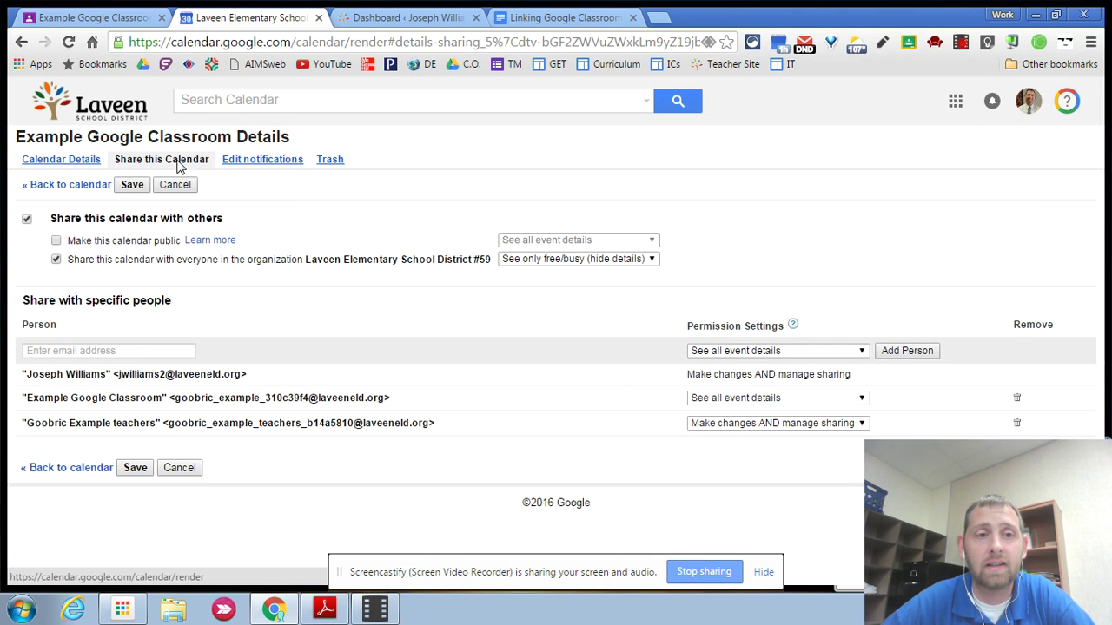
left_click(57, 241)
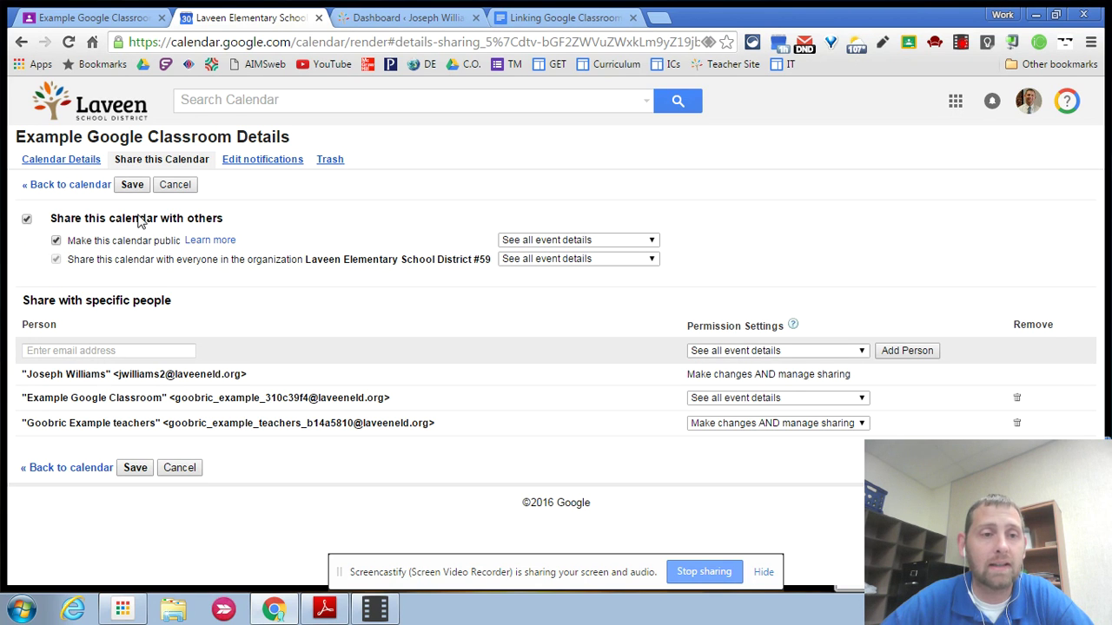
left_click(135, 185)
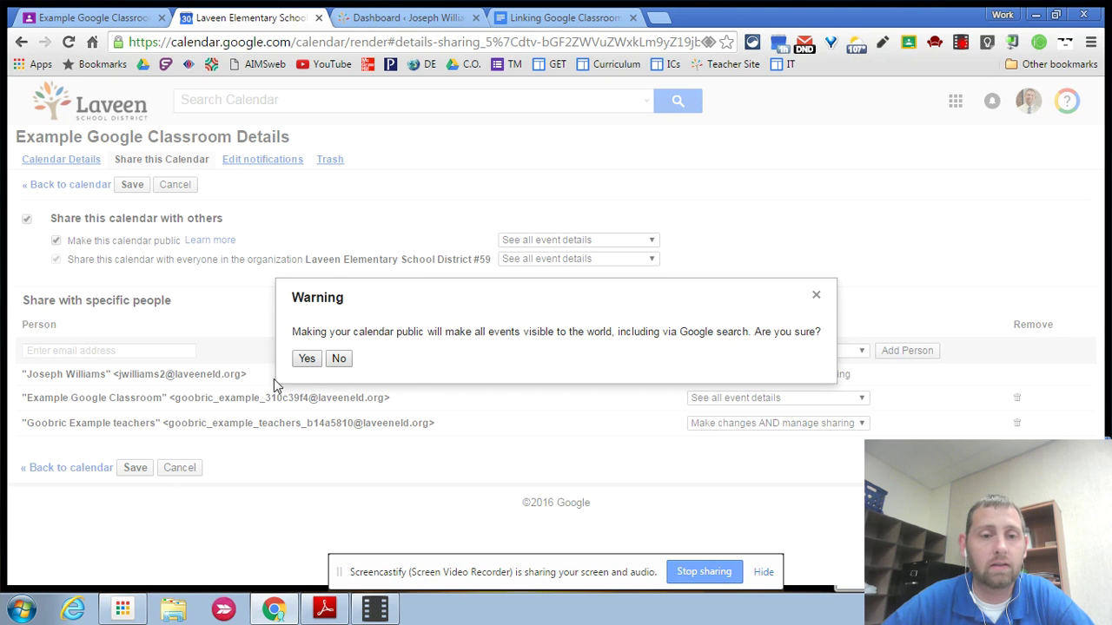
left_click(307, 359)
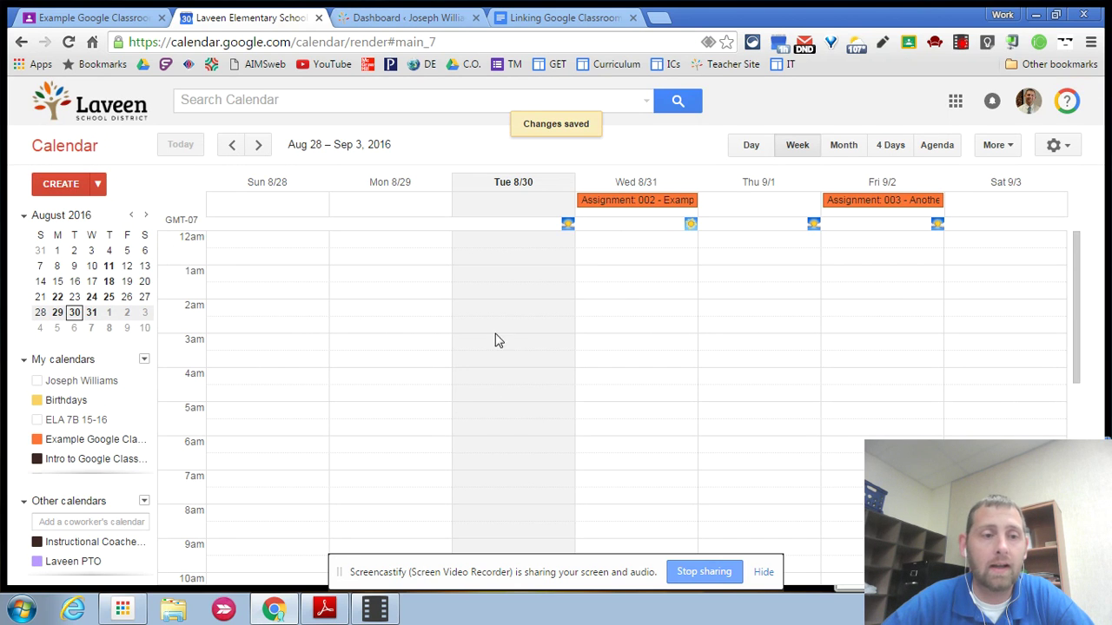
left_click(130, 440)
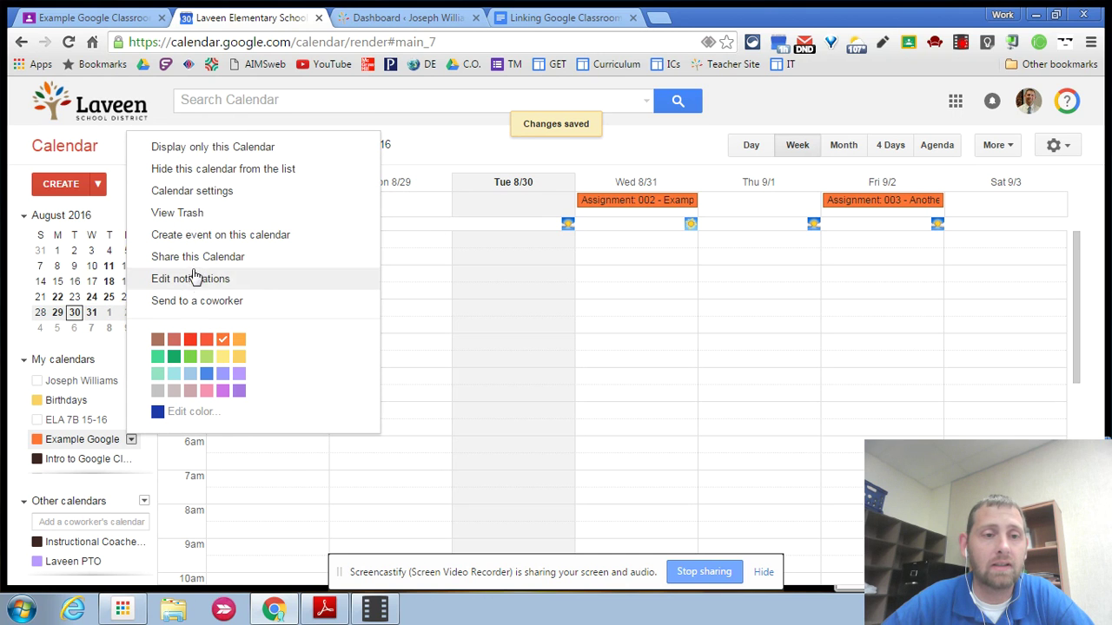
- Copy the class calendar's public HTML address from its Calendar Address settings
left_click(187, 192)
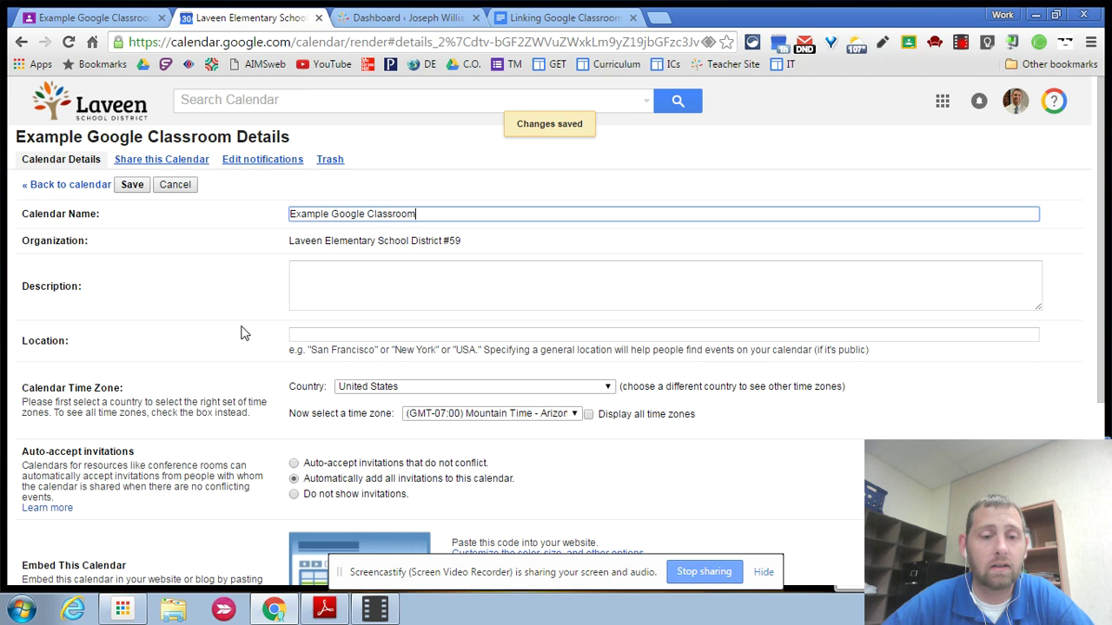
scroll(254, 320, "down", 1)
scroll(255, 320, "down", 3)
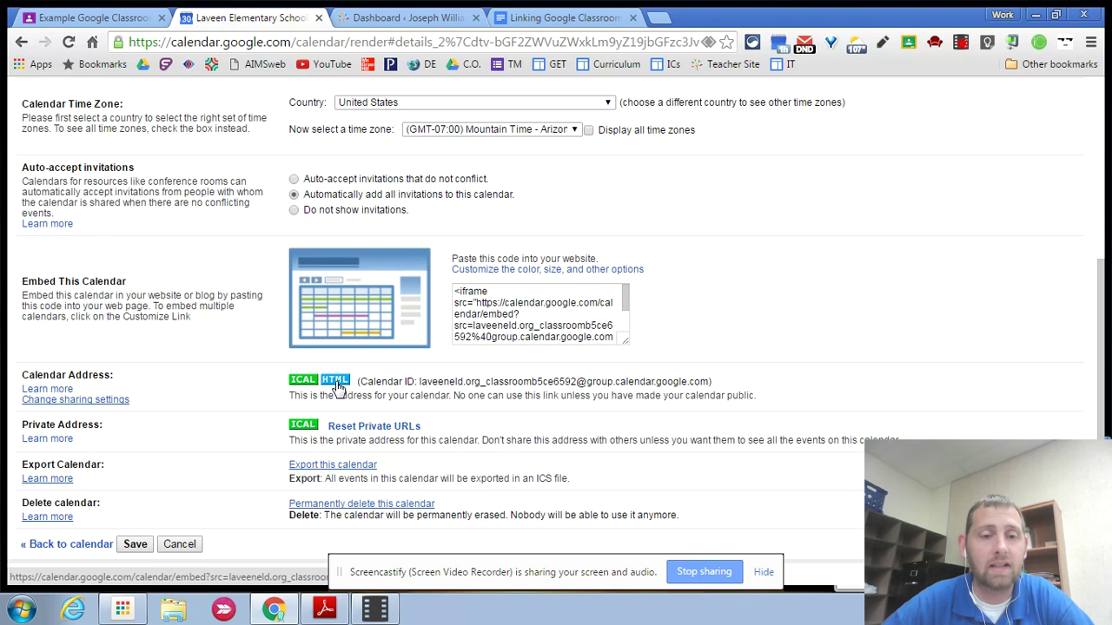
left_click(335, 382)
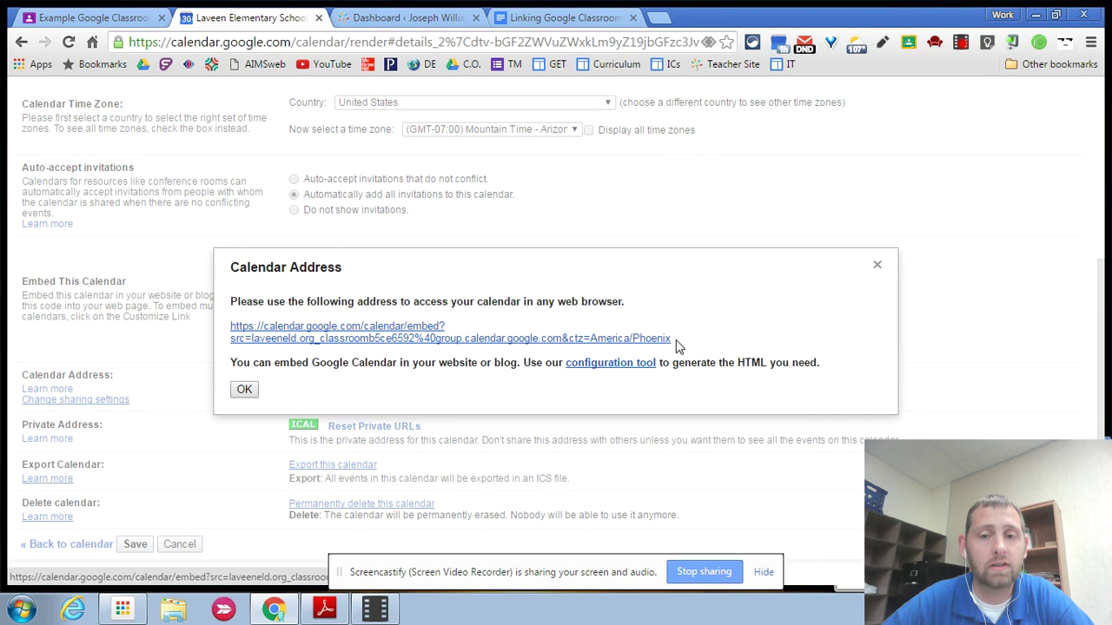
left_click_drag(676, 342, 231, 326)
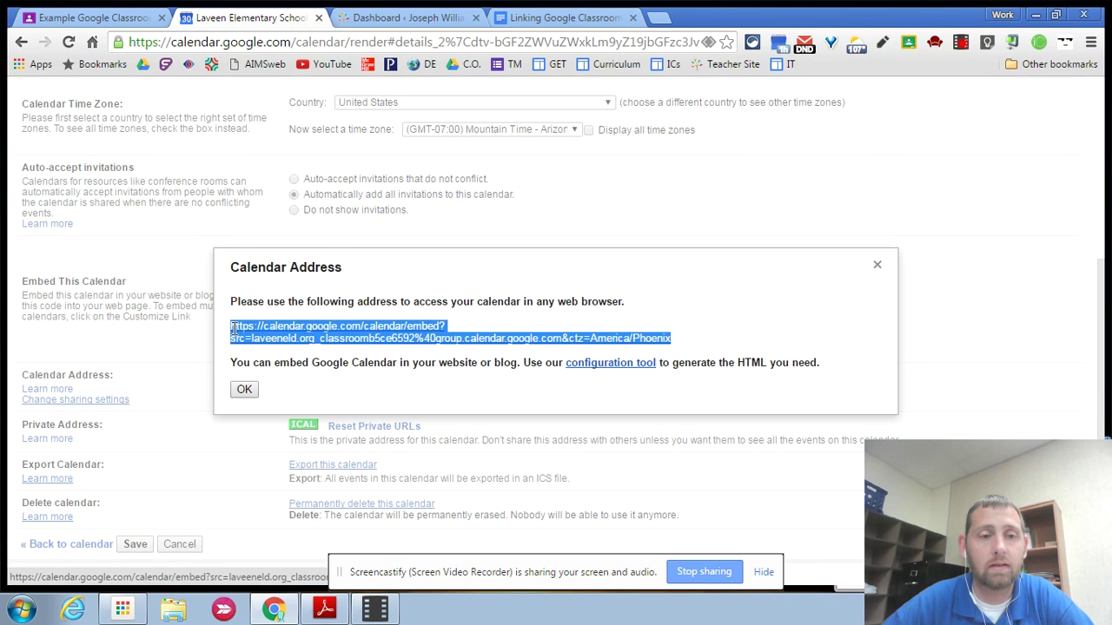
right_click(298, 341)
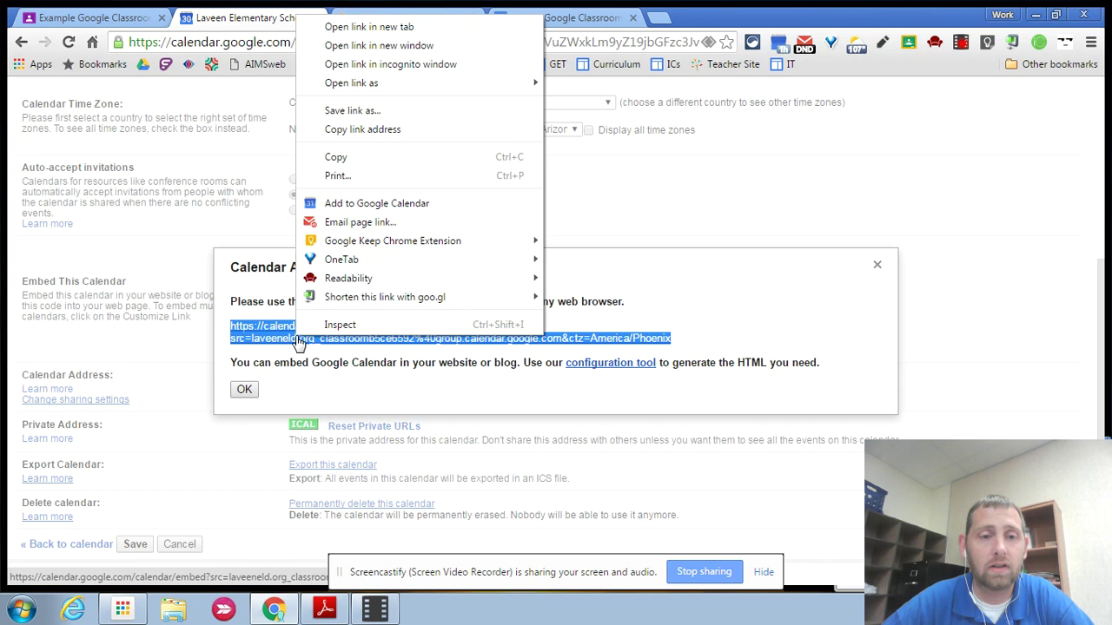
left_click(373, 130)
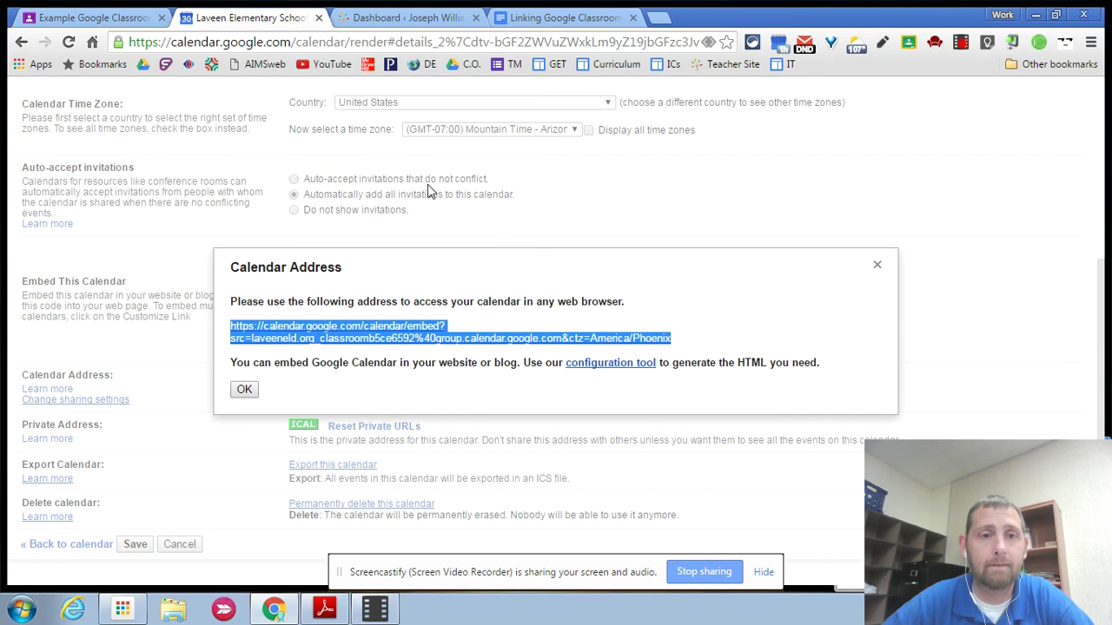
left_click(244, 390)
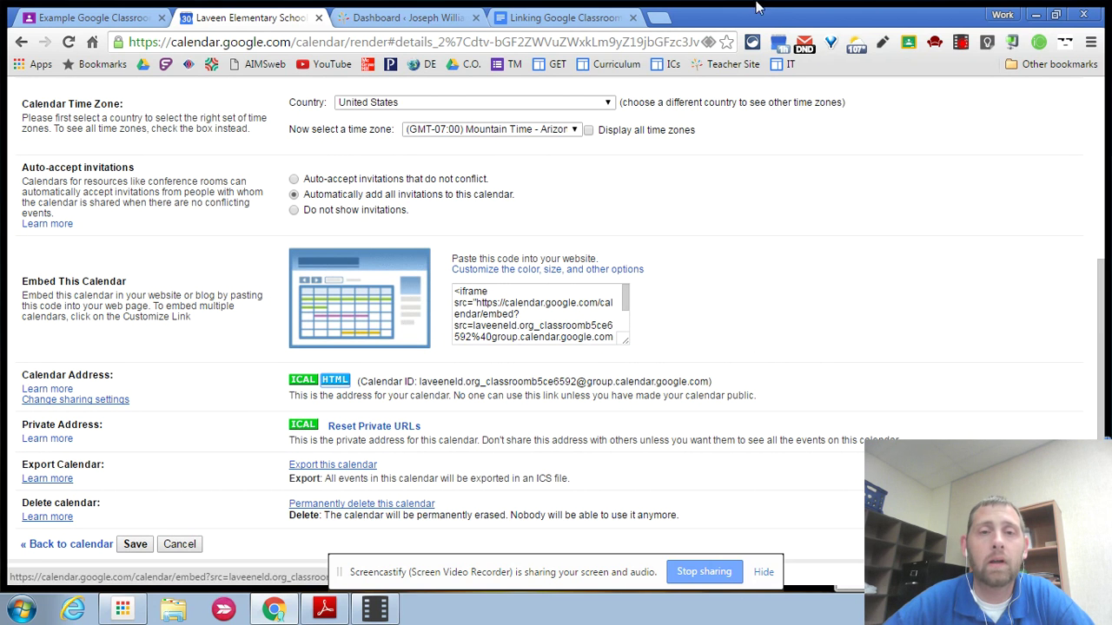
- Open the Assignments page in the WordPress editor from Pages > All Pages
left_click(410, 19)
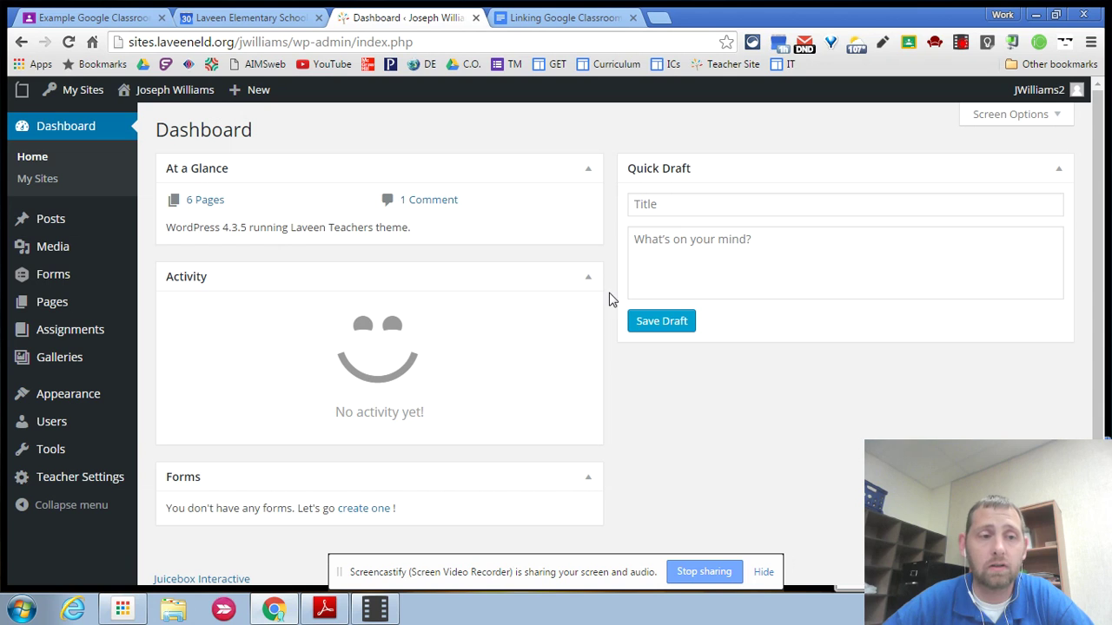
mouse_move(52, 311)
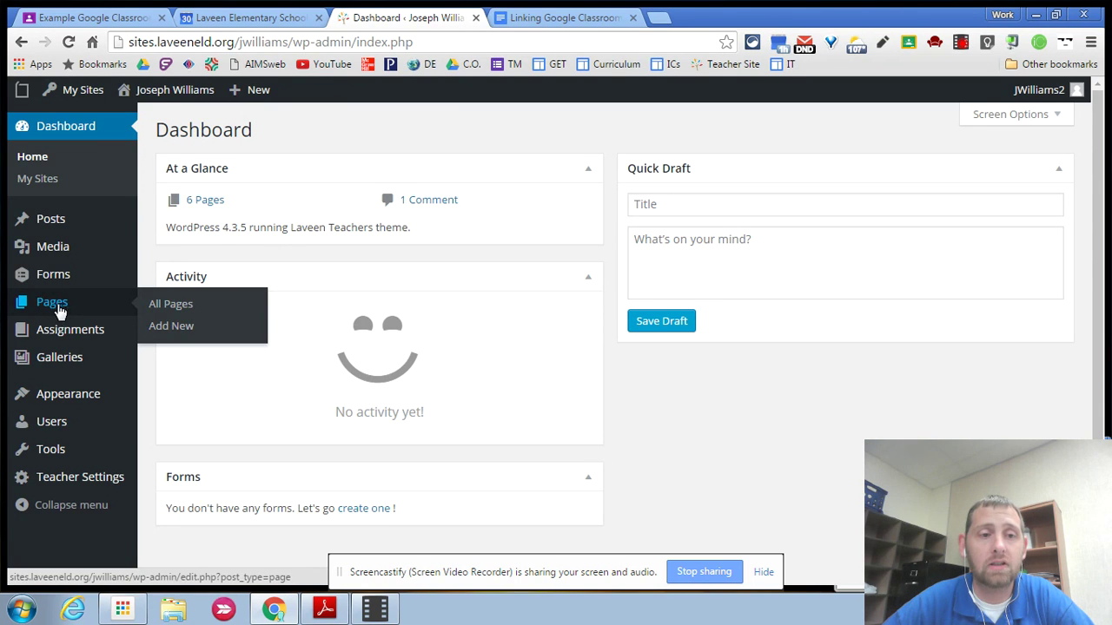
left_click(178, 305)
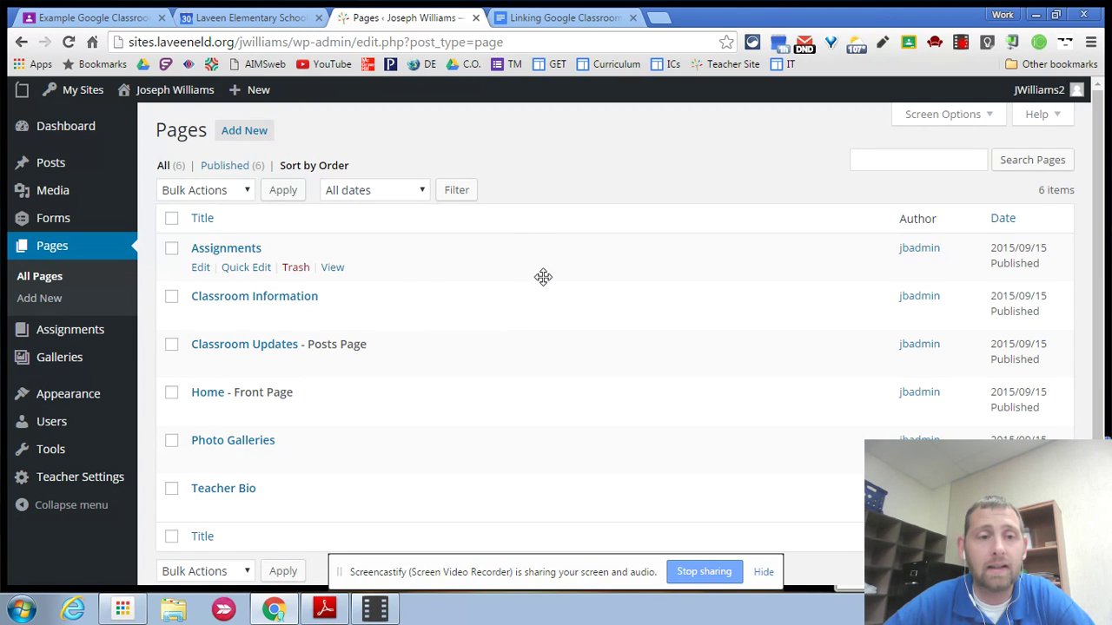
left_click(243, 255)
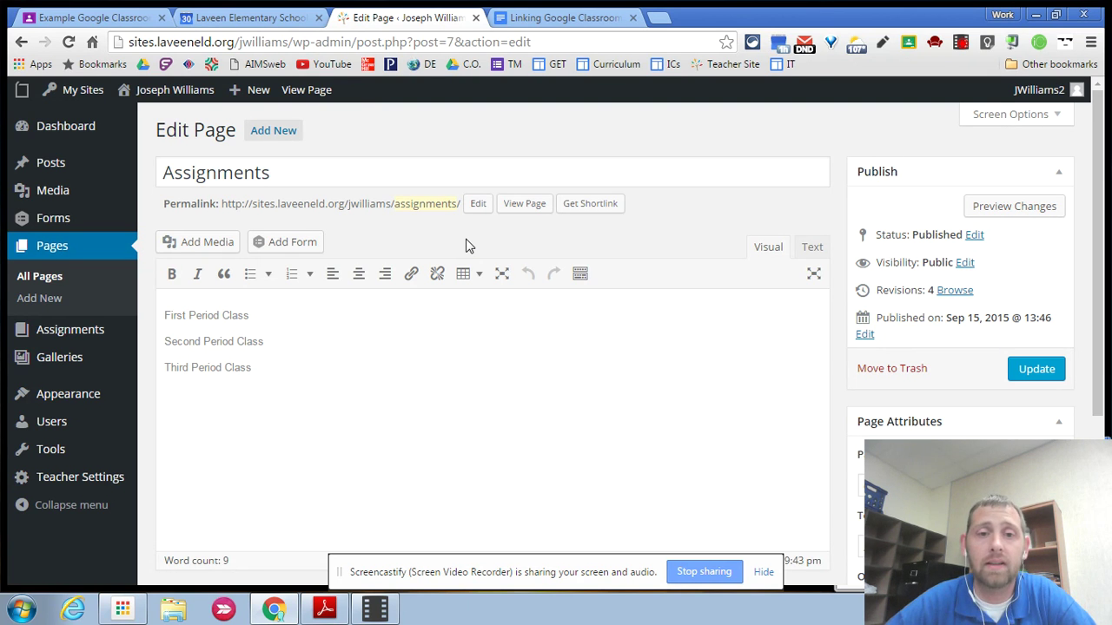
scroll(423, 242, "down", 3)
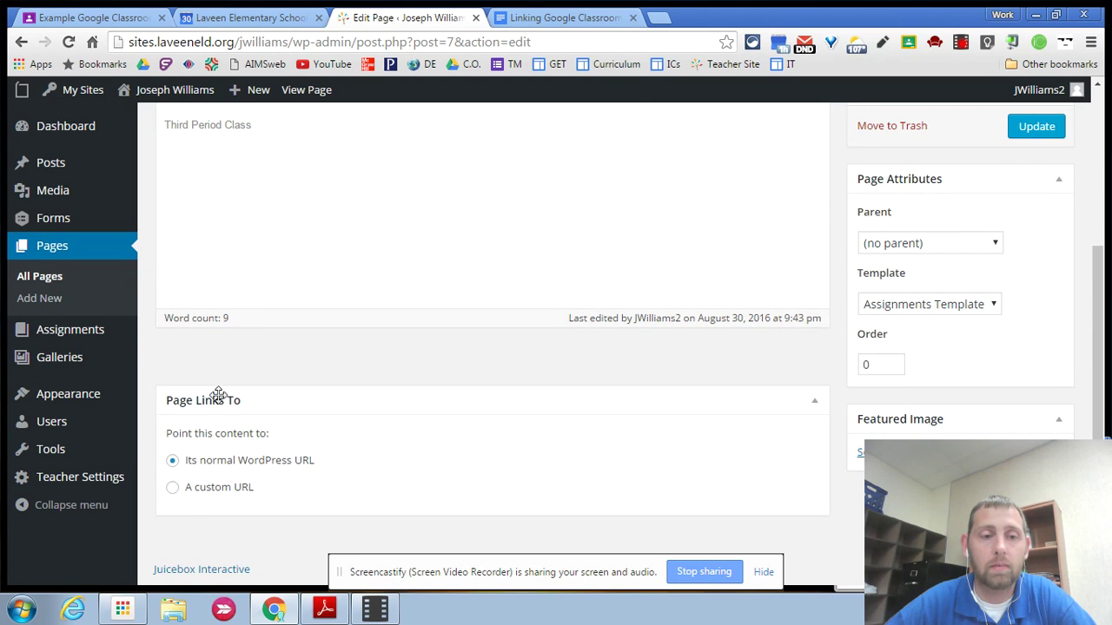
left_click(176, 487)
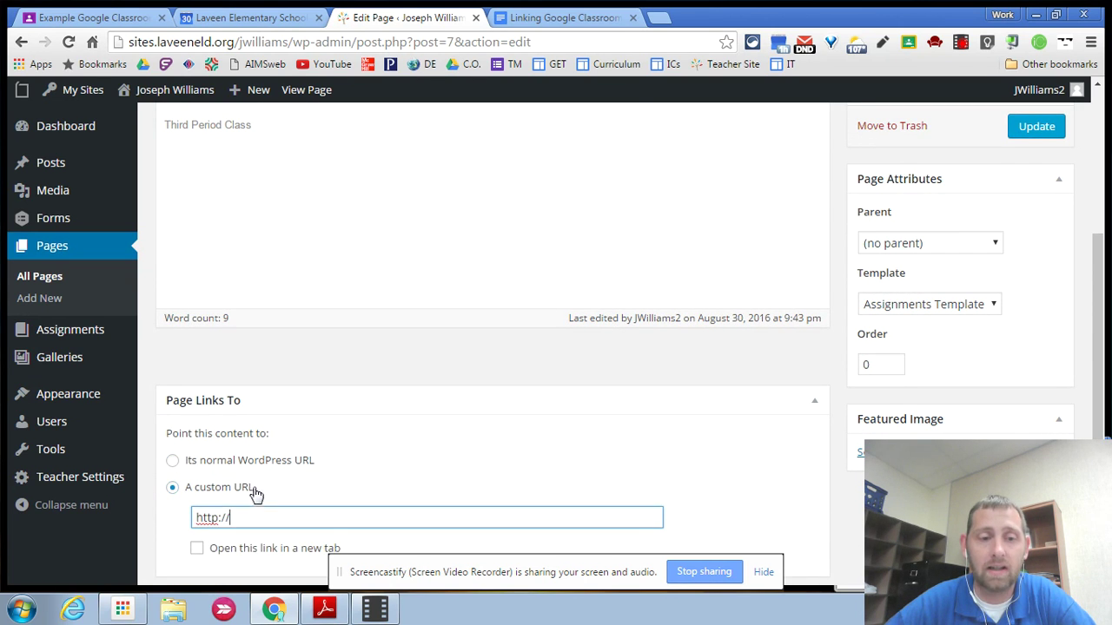
left_click_drag(230, 519, 195, 518)
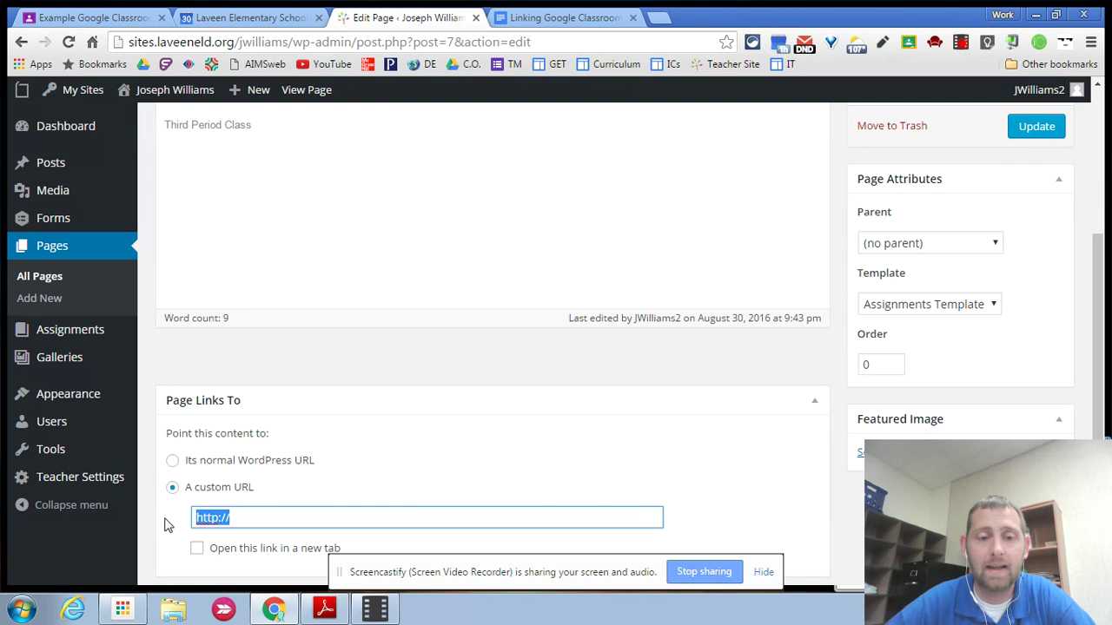
key("ctrl+v")
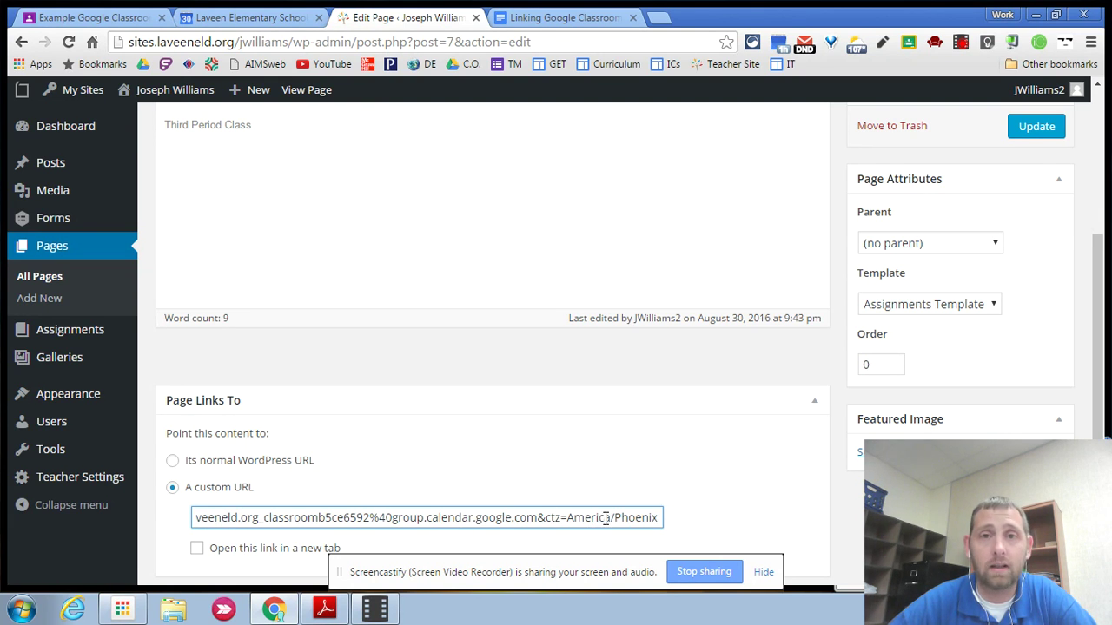
scroll(739, 489, "down", 1)
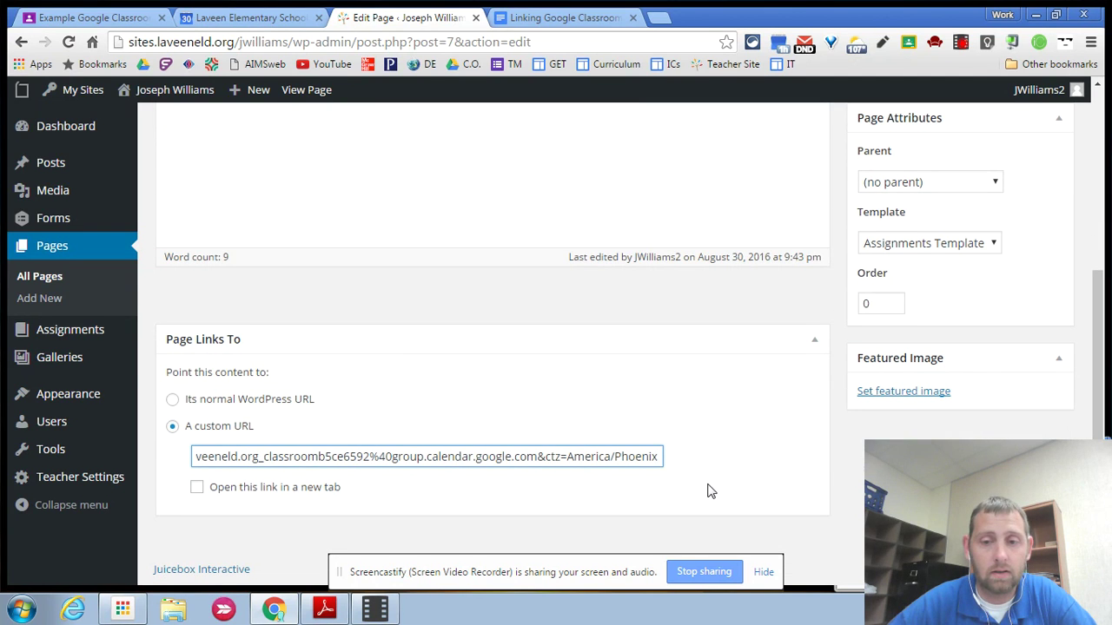
left_click(374, 310)
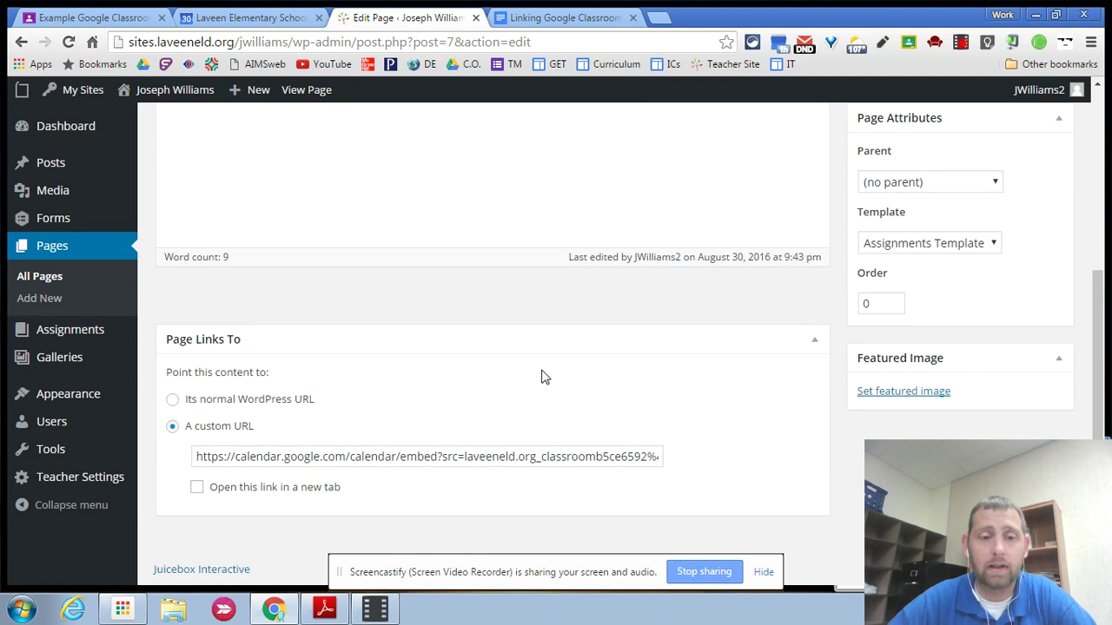
left_click(173, 401)
scroll(352, 410, "up", 1)
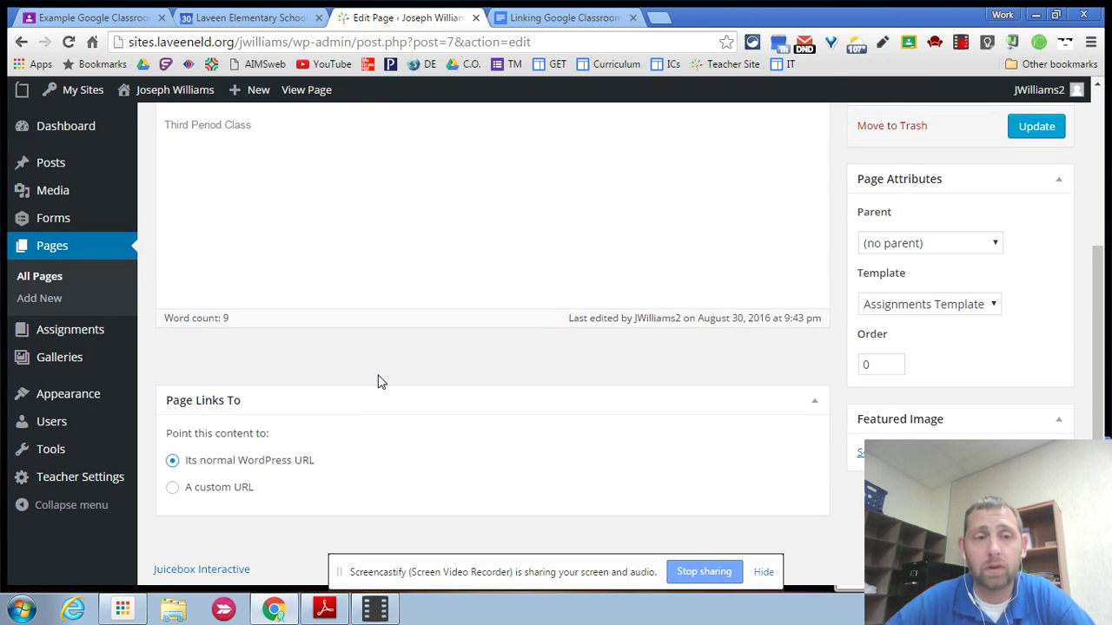
scroll(381, 375, "up", 4)
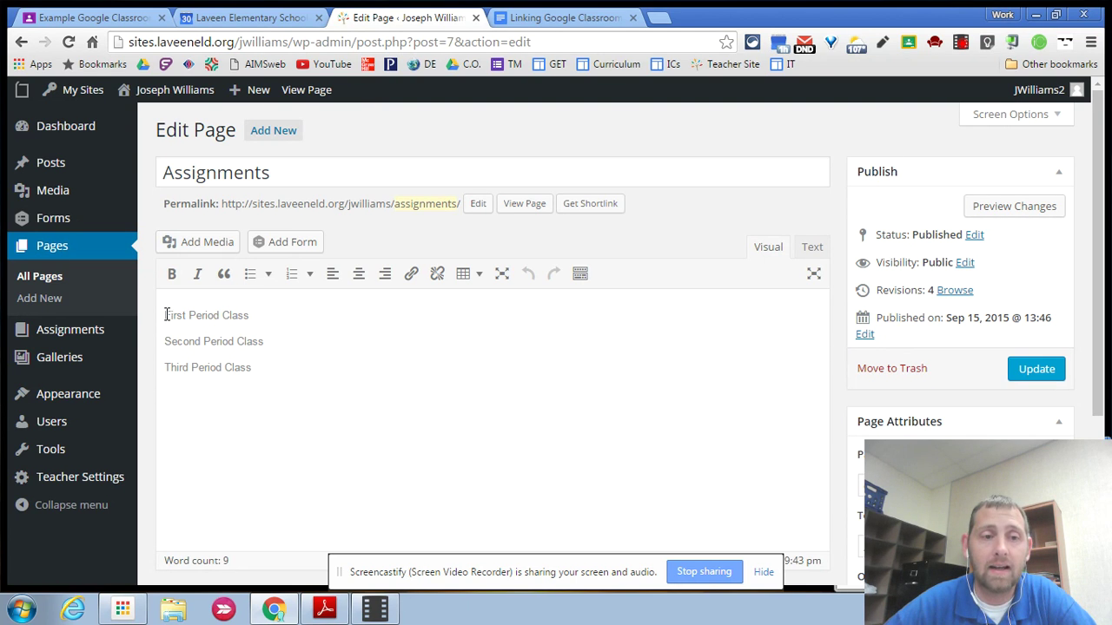
- Link the First Period Class text to the pasted Google Calendar embed address
left_click_drag(166, 314, 251, 316)
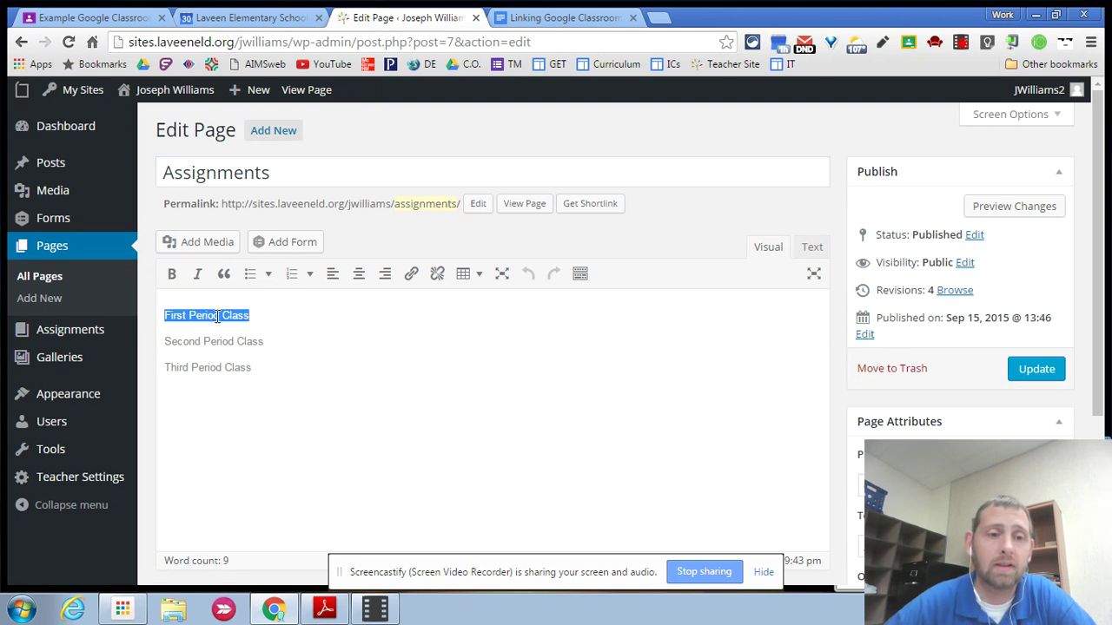
left_click(412, 274)
right_click(460, 308)
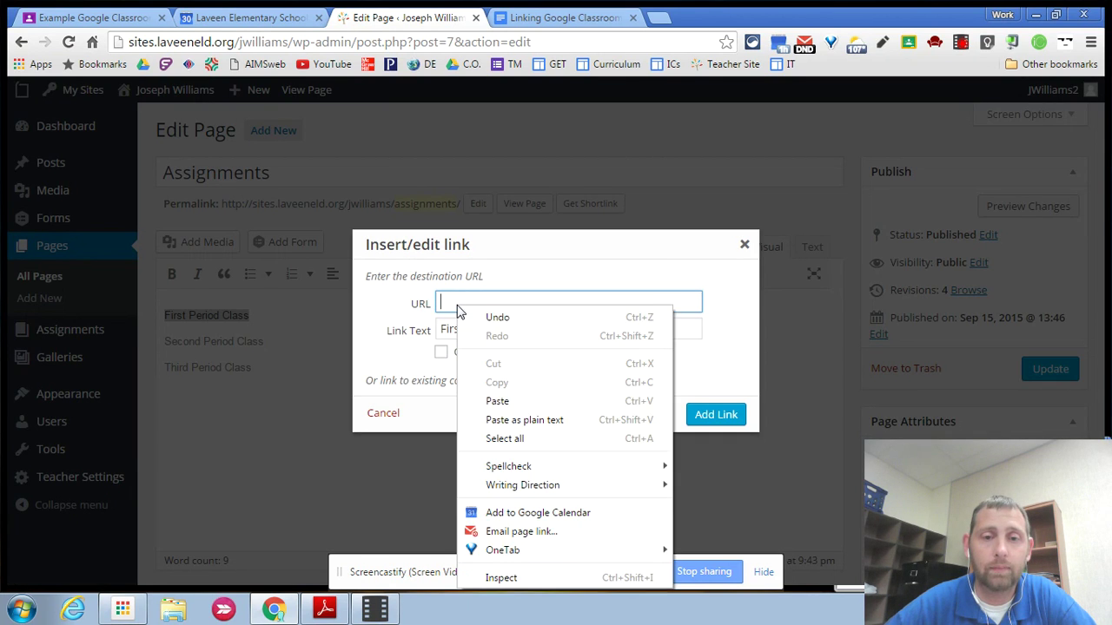
left_click(509, 400)
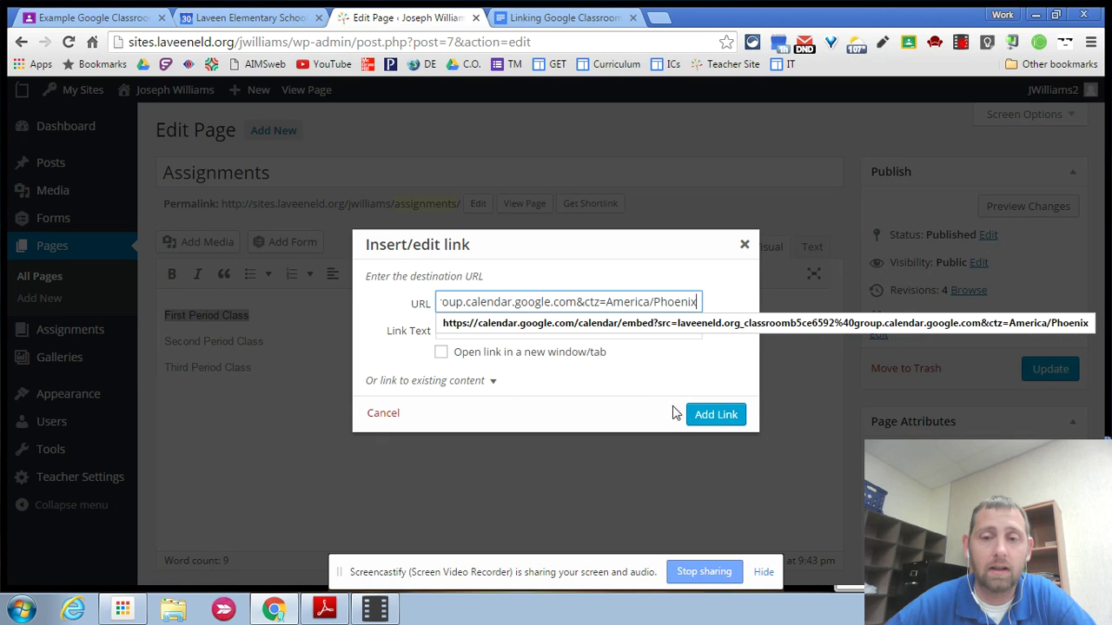
left_click(700, 416)
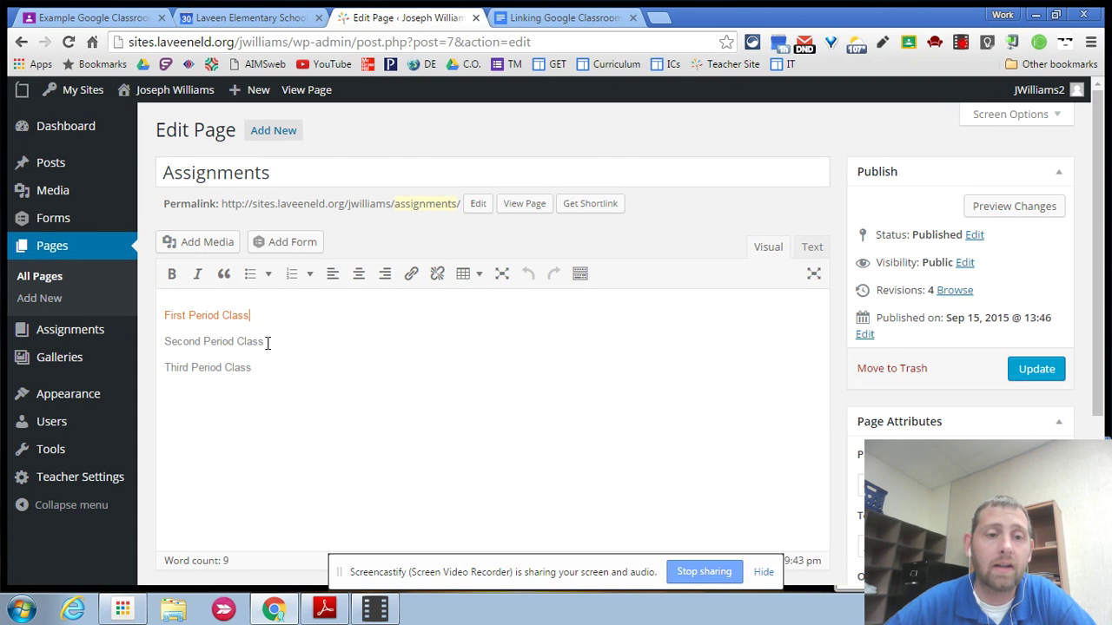
- Return from the calendar details page to the Aug 28 – Sep 3, 2016 week view
left_click(272, 10)
scroll(253, 234, "up", 1)
scroll(251, 238, "up", 3)
scroll(251, 240, "down", 3)
scroll(261, 276, "up", 2)
scroll(265, 273, "up", 2)
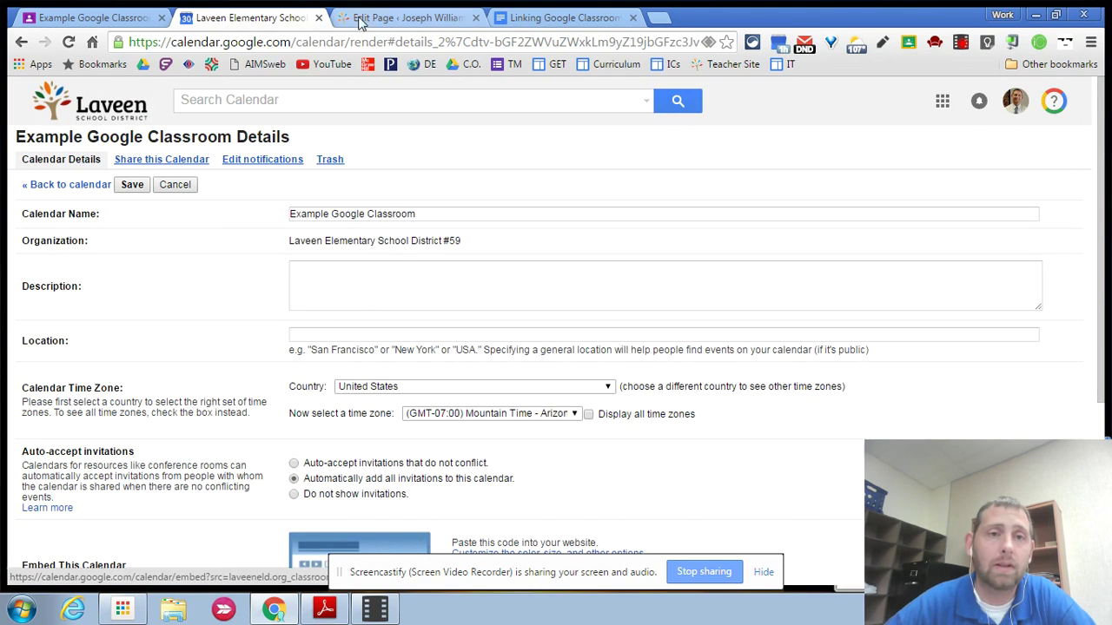
left_click(70, 184)
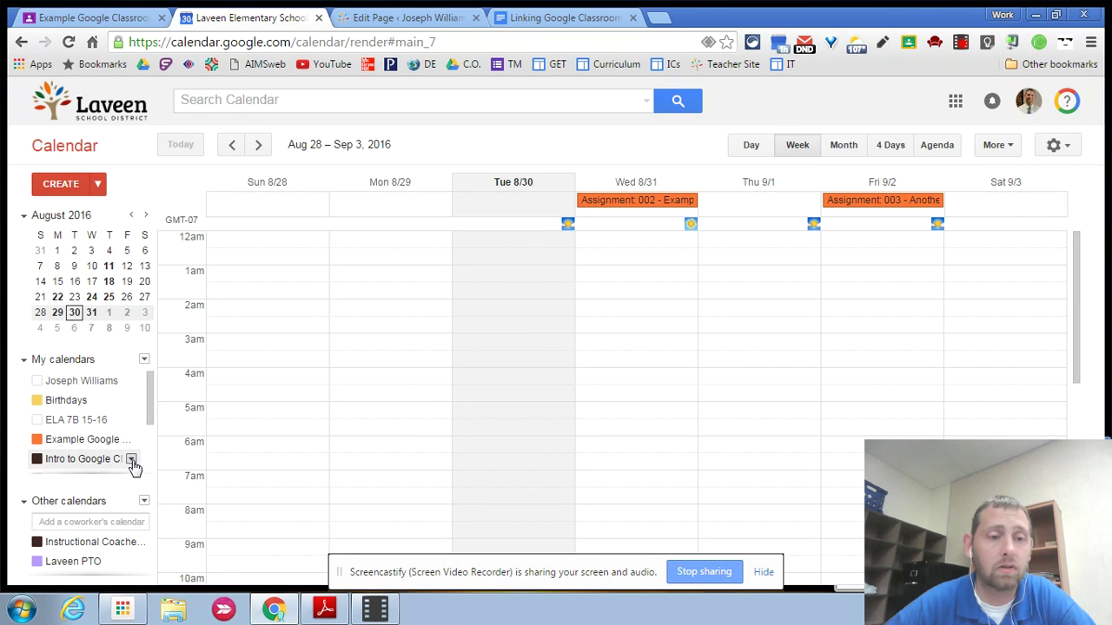
- Select the Intro to Google Classroom calendar's public HTML embed address from its Calendar Details
left_click(131, 460)
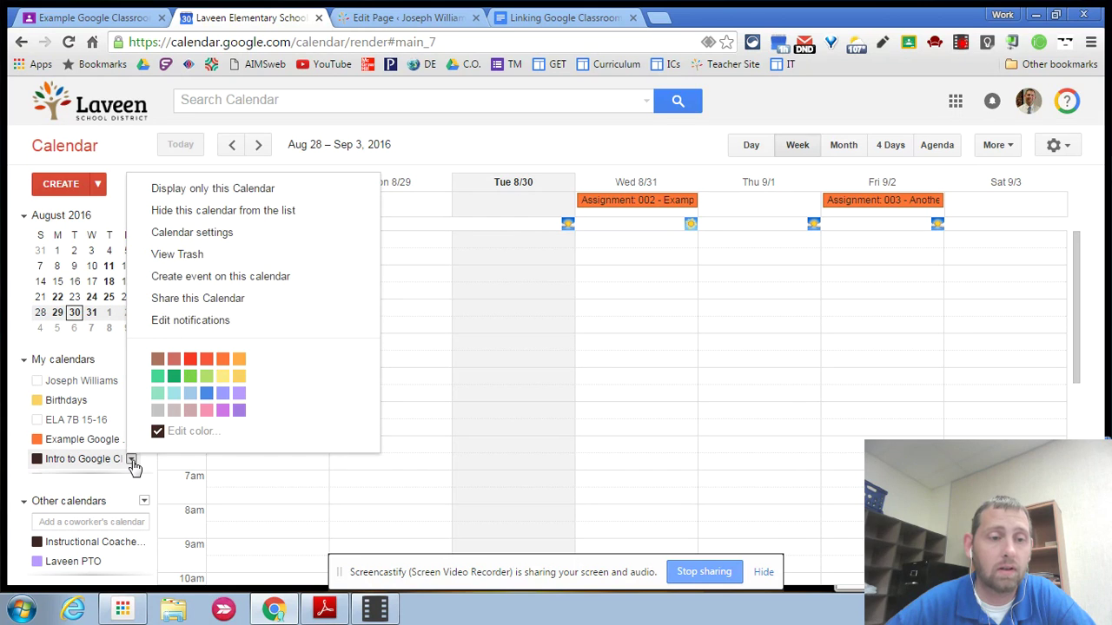
left_click(192, 232)
left_click(167, 160)
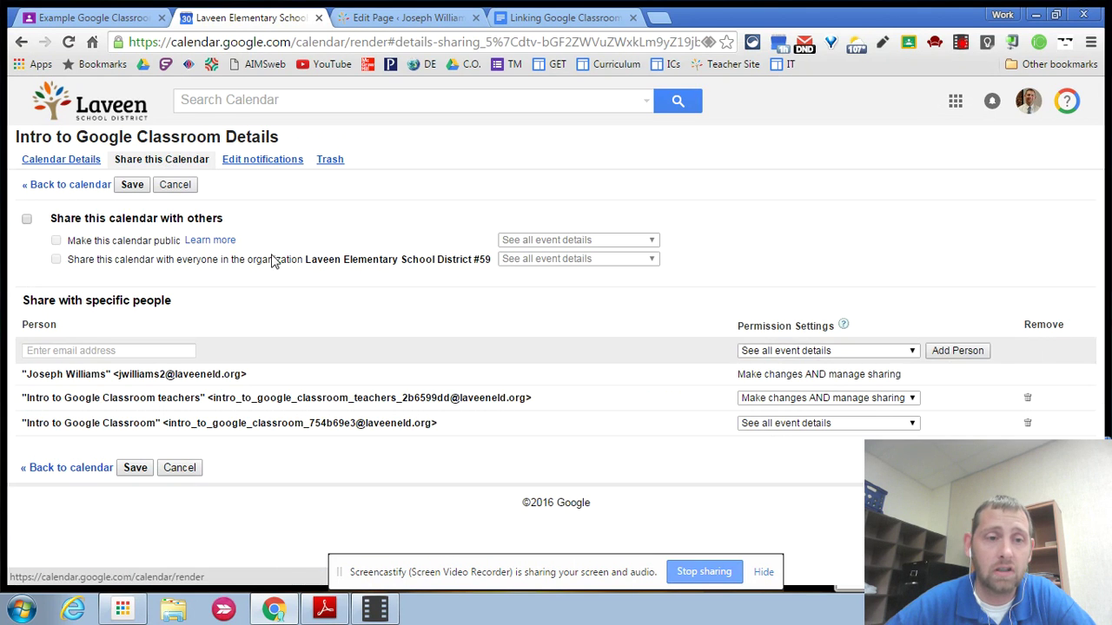
left_click(90, 160)
scroll(382, 407, "down", 3)
scroll(365, 408, "down", 1)
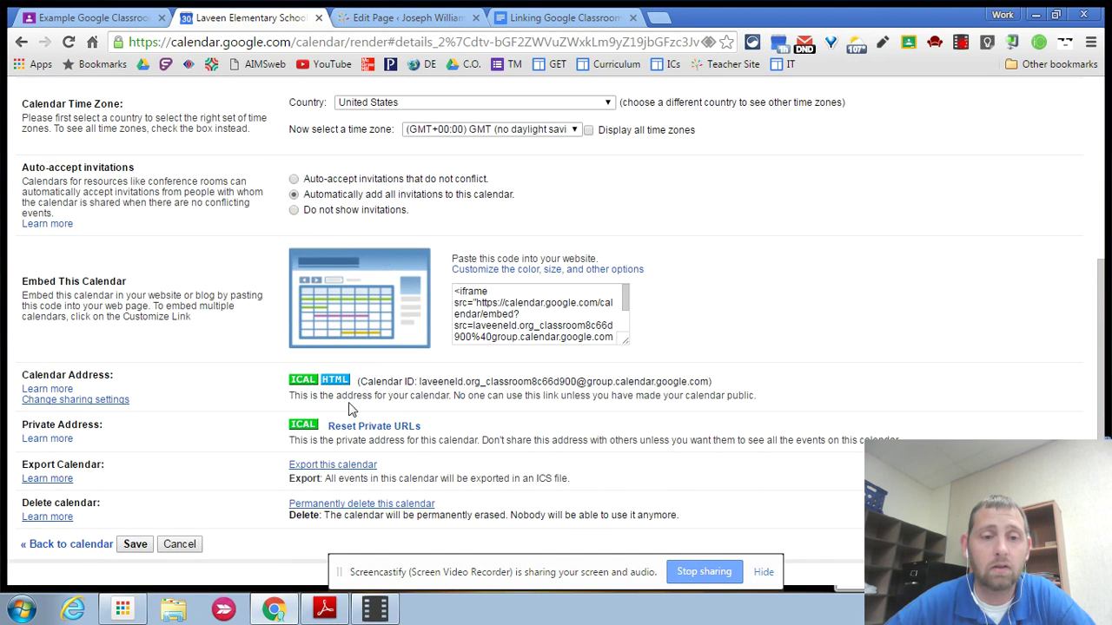
left_click(335, 380)
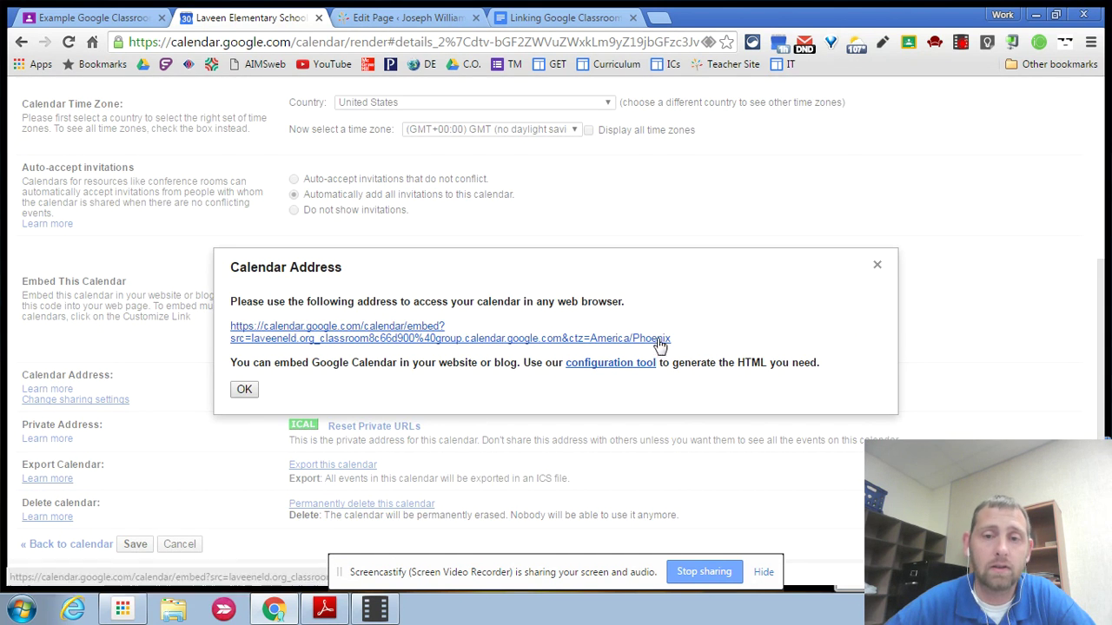
left_click_drag(672, 340, 232, 330)
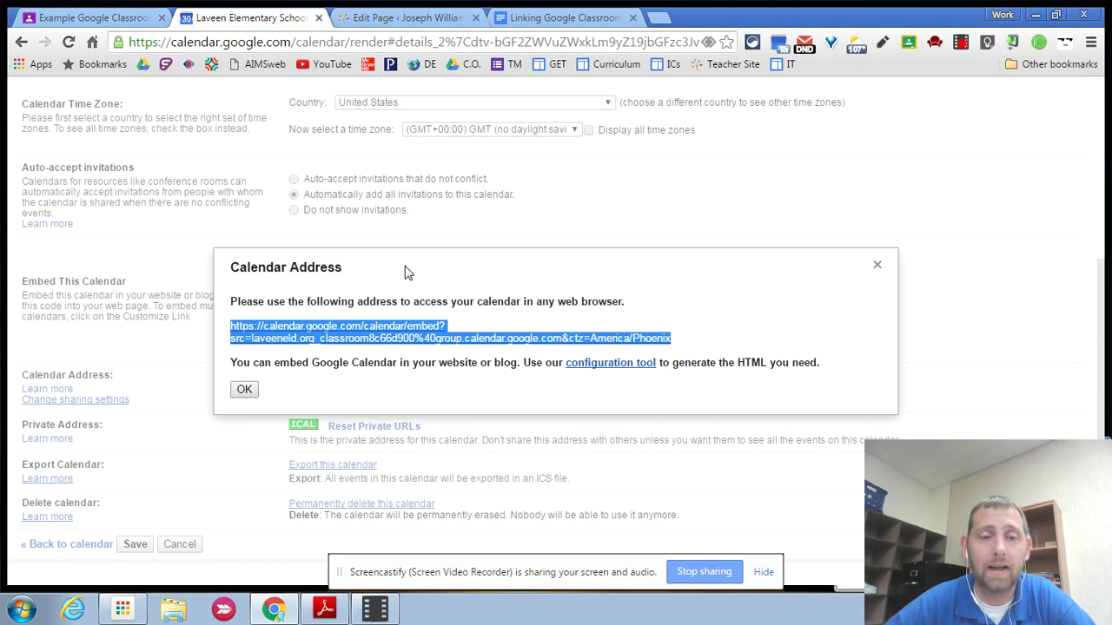
left_click(246, 391)
- Update the Assignments page without linking Second Period Class, then view the live page
left_click(408, 17)
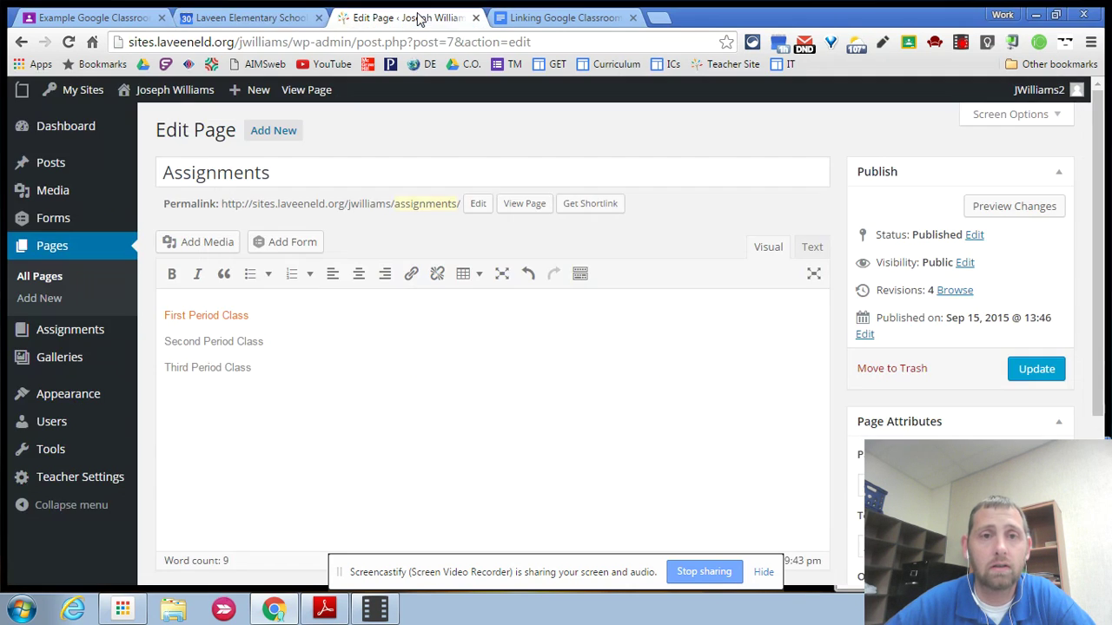
left_click_drag(274, 343, 176, 341)
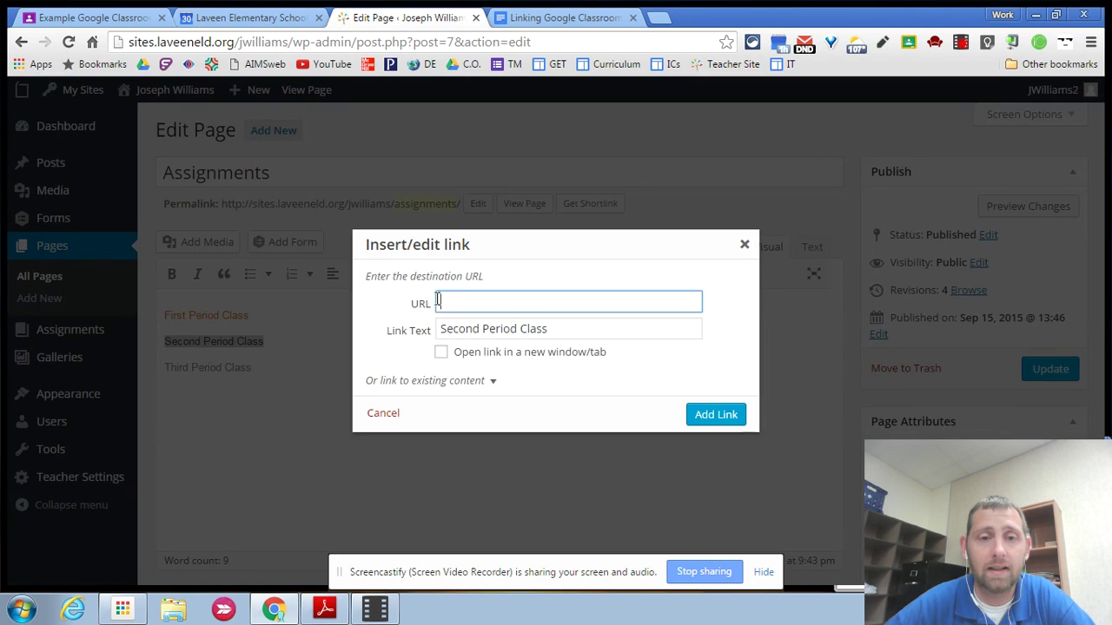
left_click(745, 248)
left_click(1032, 368)
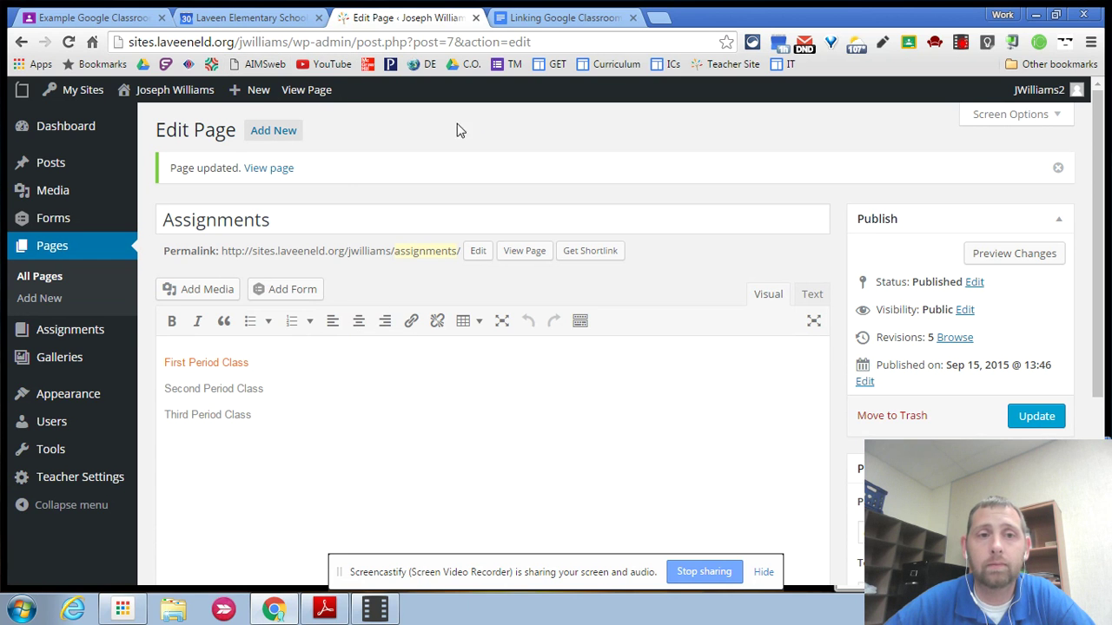
left_click(314, 92)
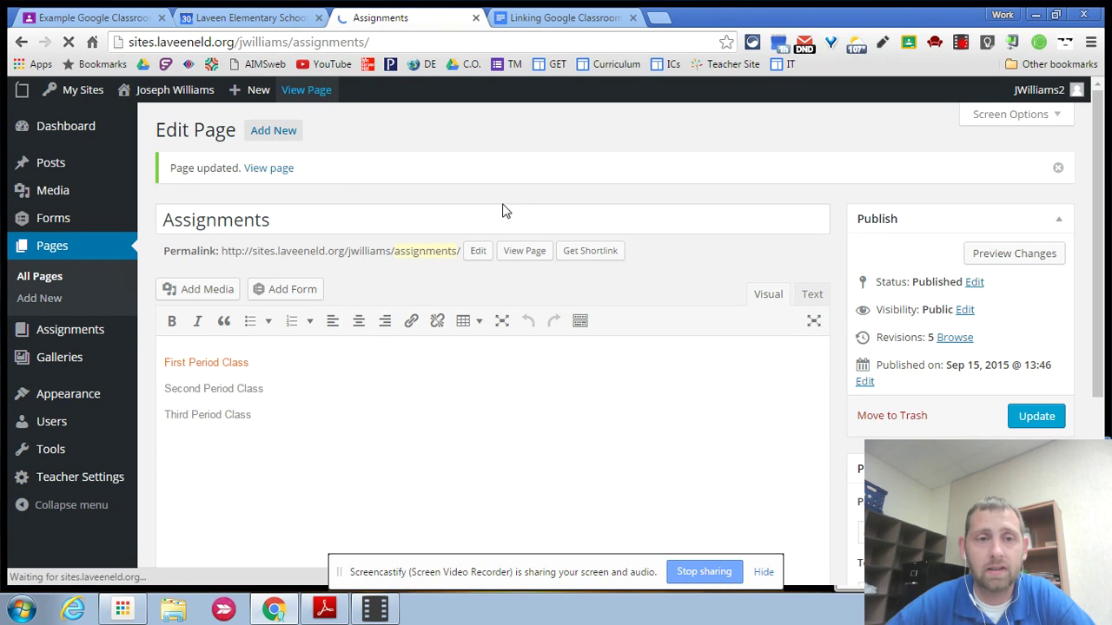
- Test the First Period Class link by previewing Example Assignment, Assignment 003 and Test Assignment, then close the tab
scroll(526, 355, "down", 2)
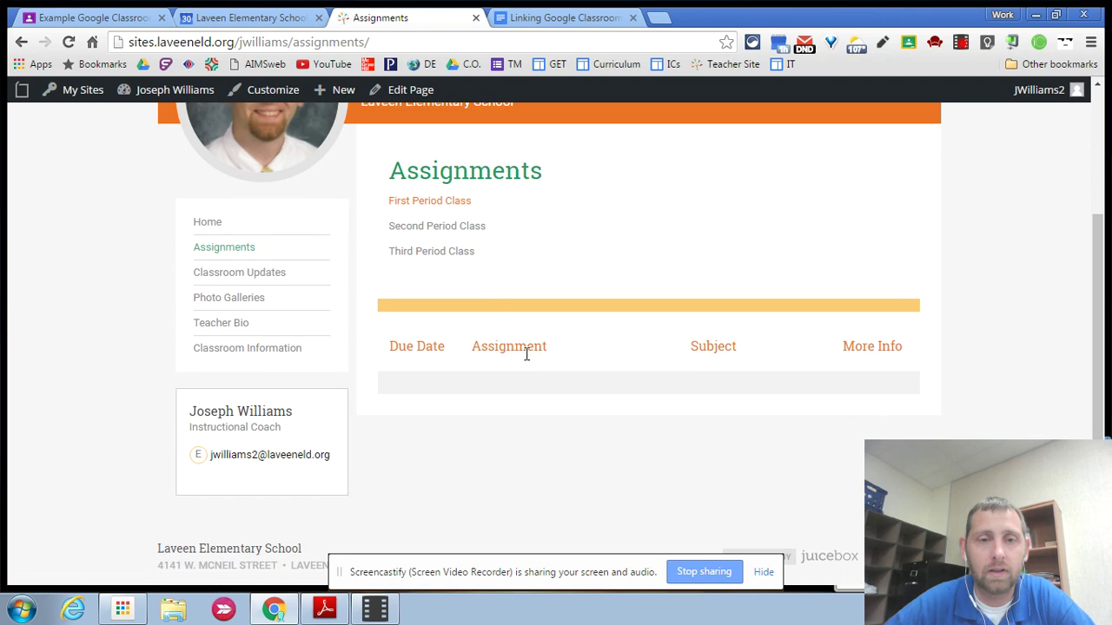
left_click(440, 209)
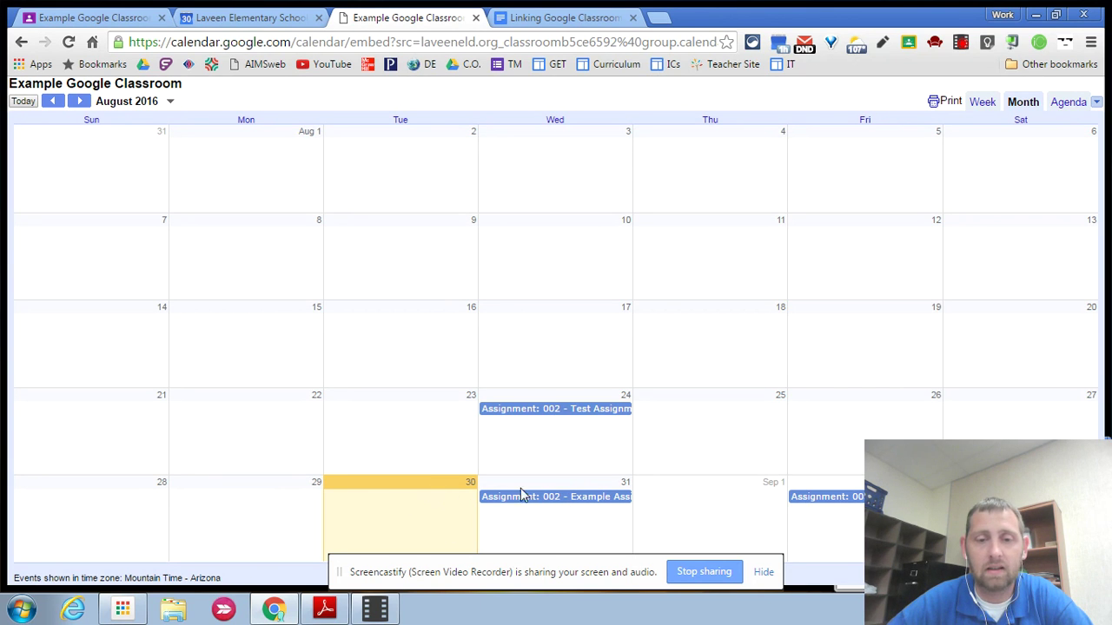
left_click(556, 497)
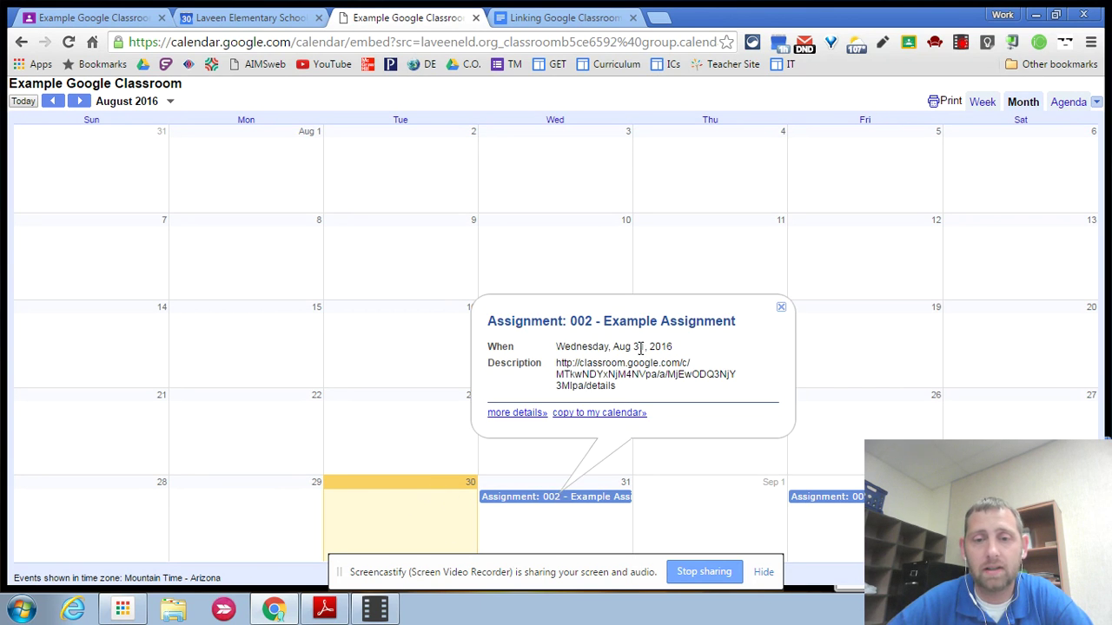
left_click(858, 498)
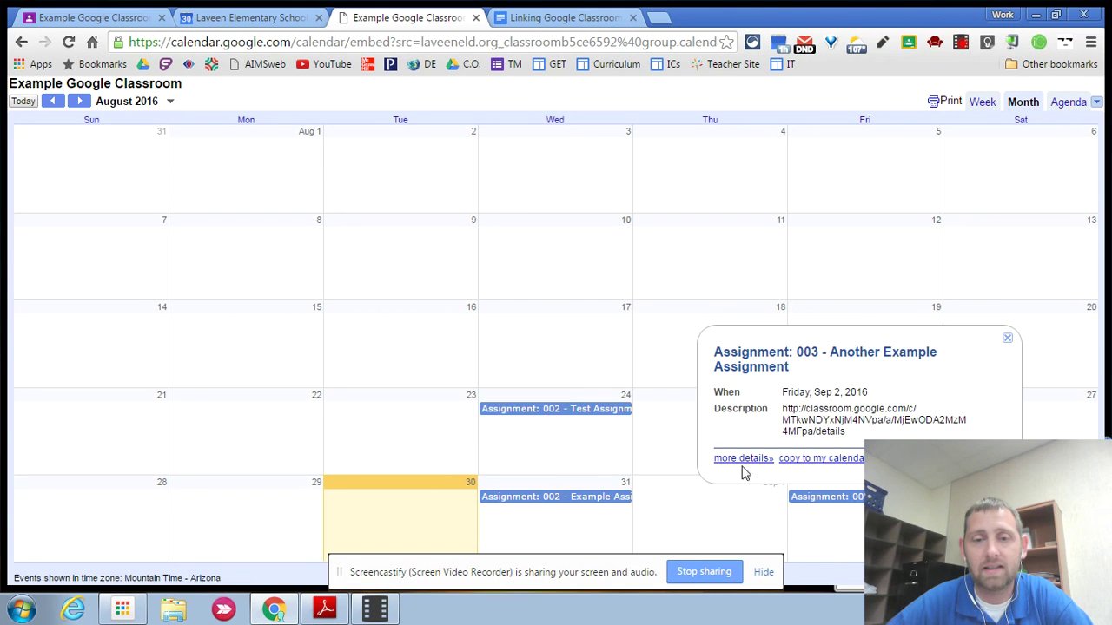
left_click(564, 410)
left_click(788, 218)
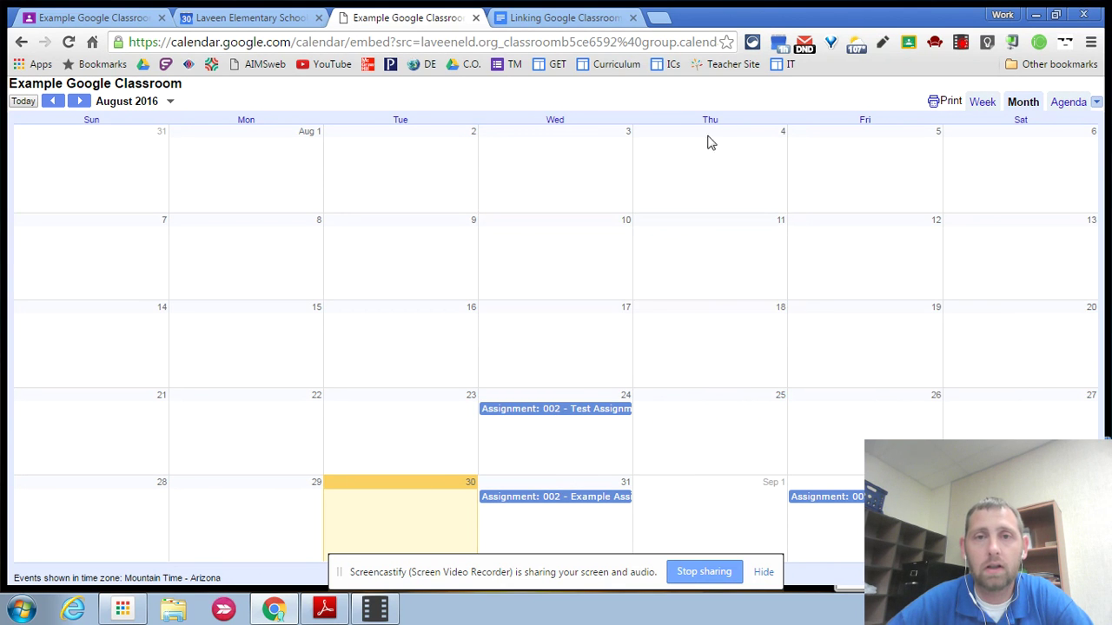
left_click(476, 18)
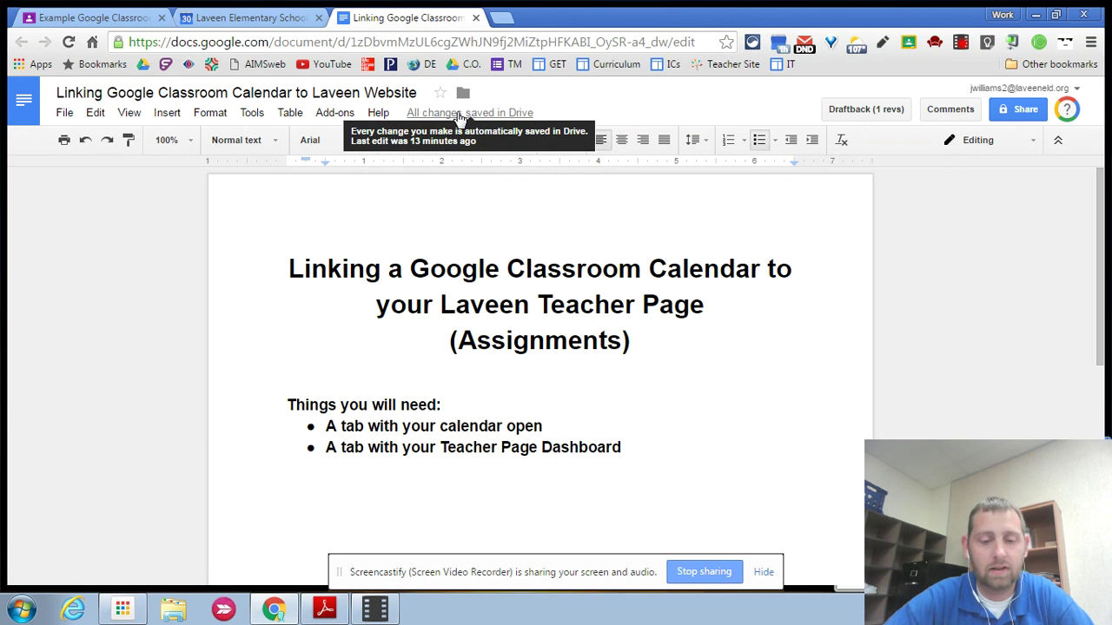
- Reopen the closed calendar tab, return to the Assignments page editor and delete the three period class lines
key("ctrl+shift+t")
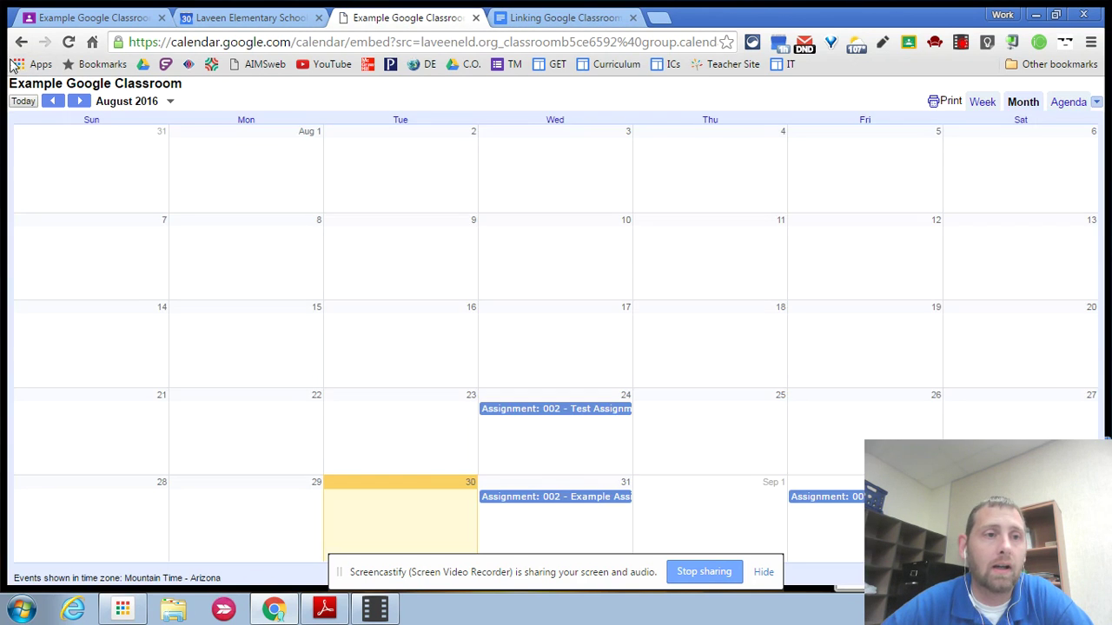
left_click(21, 42)
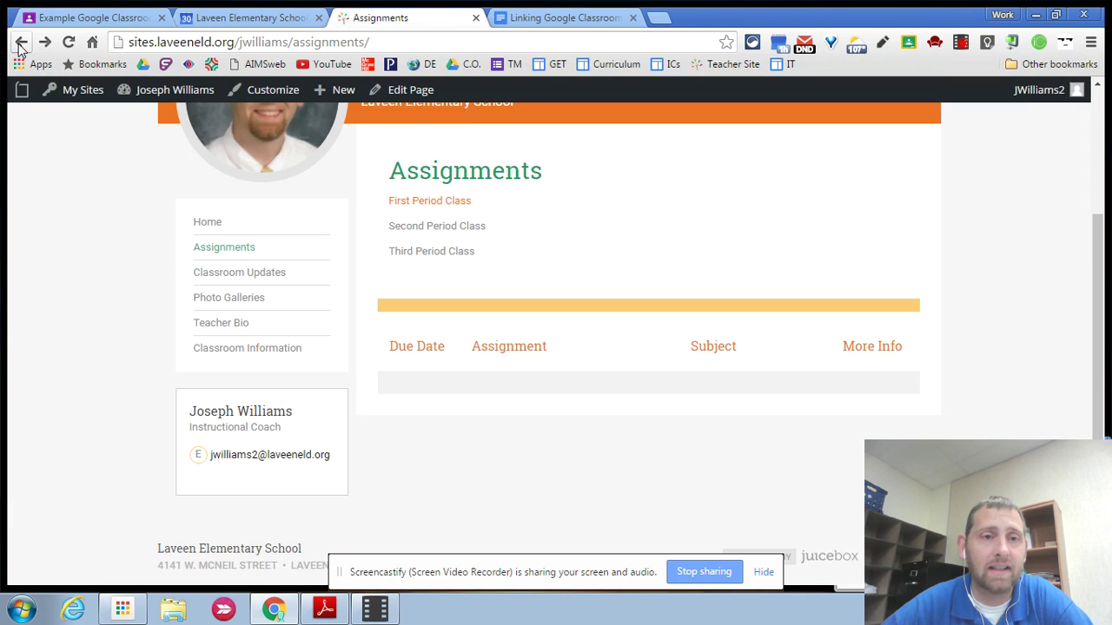
left_click(21, 42)
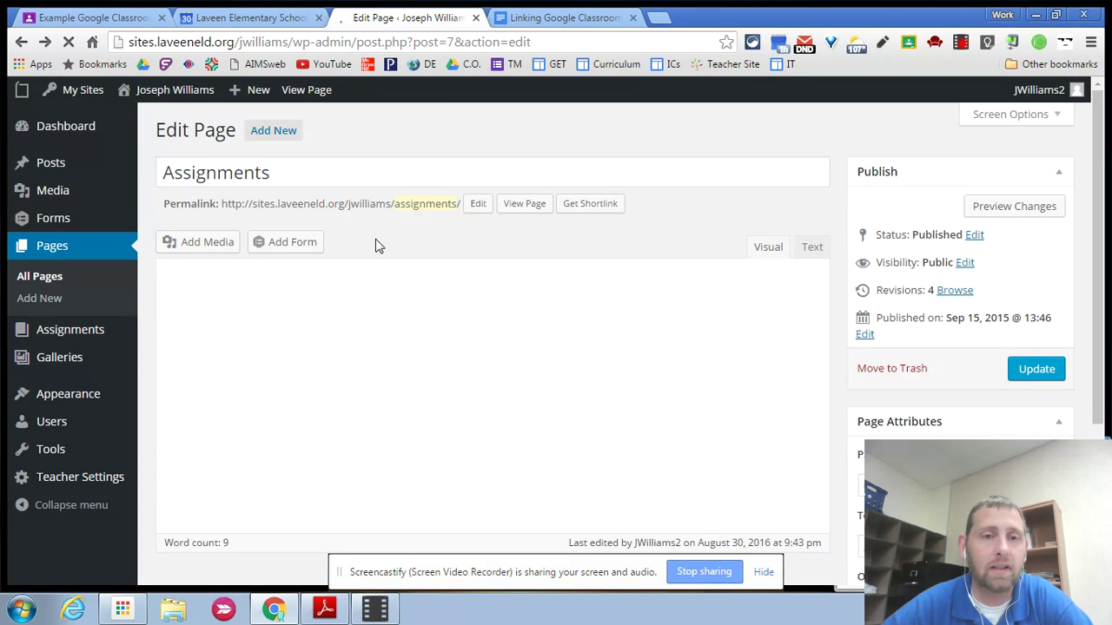
left_click_drag(260, 367, 164, 314)
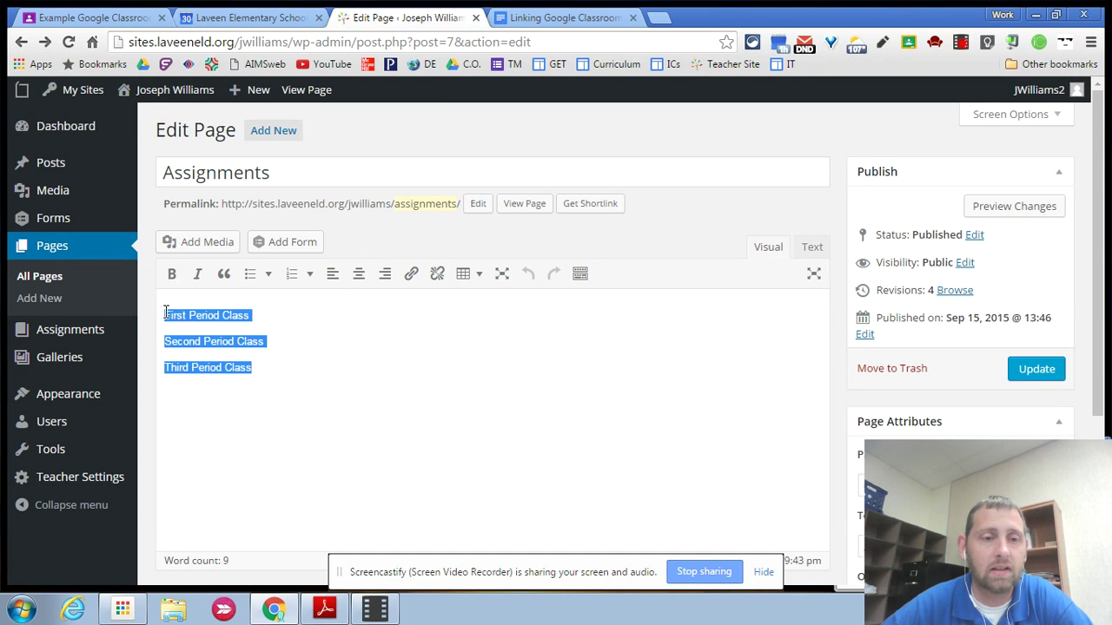
key("BackSpace")
scroll(314, 360, "down", 3)
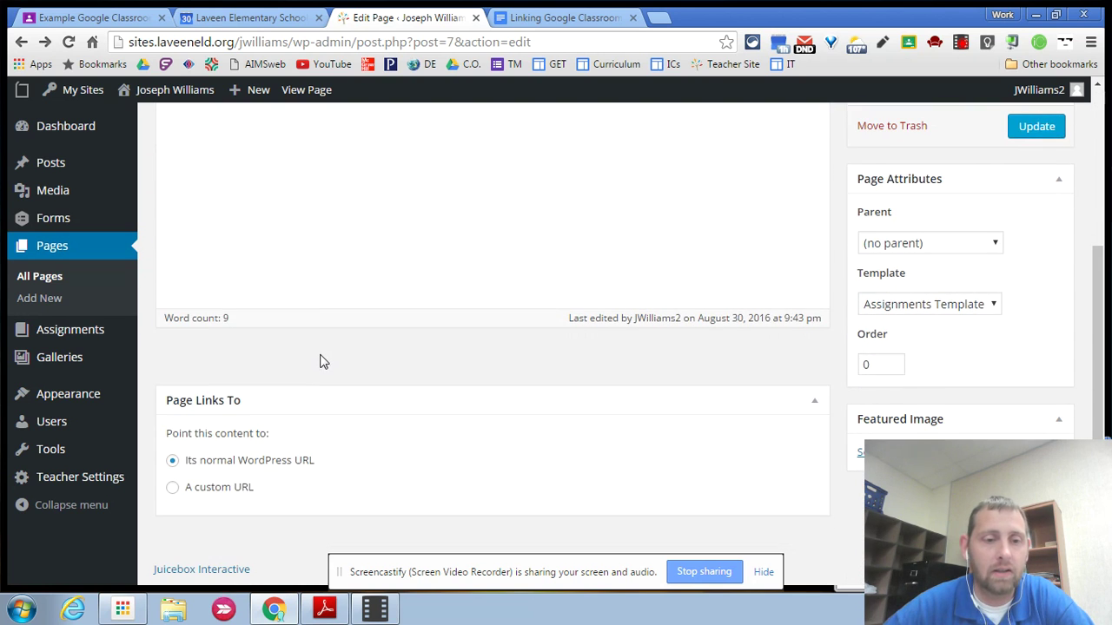
left_click(177, 491)
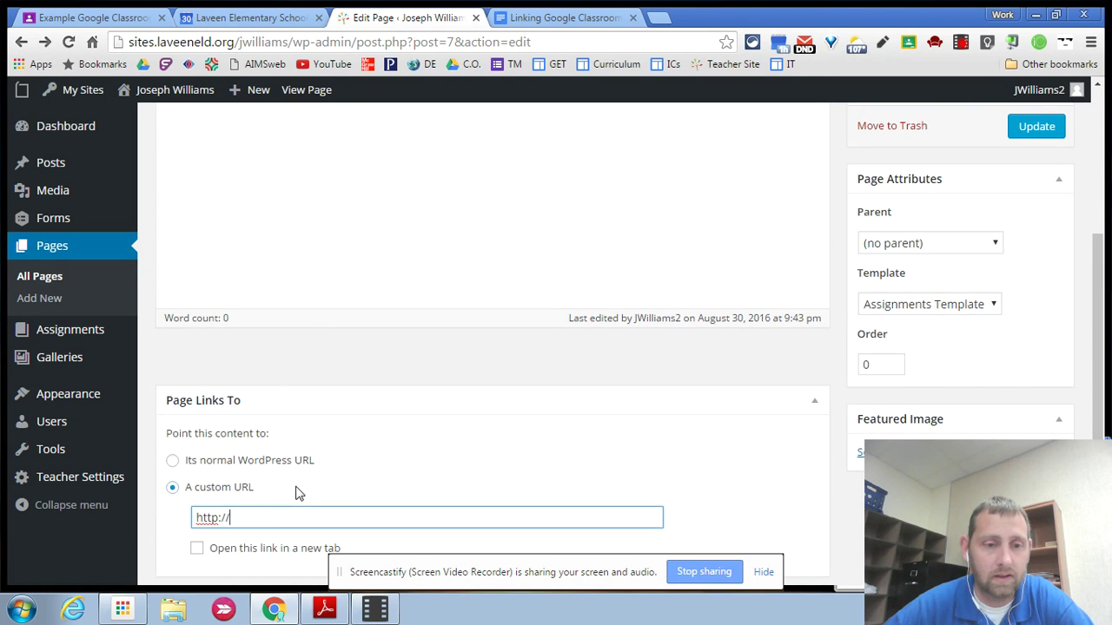
left_click_drag(251, 518, 179, 521)
key("ctrl+v")
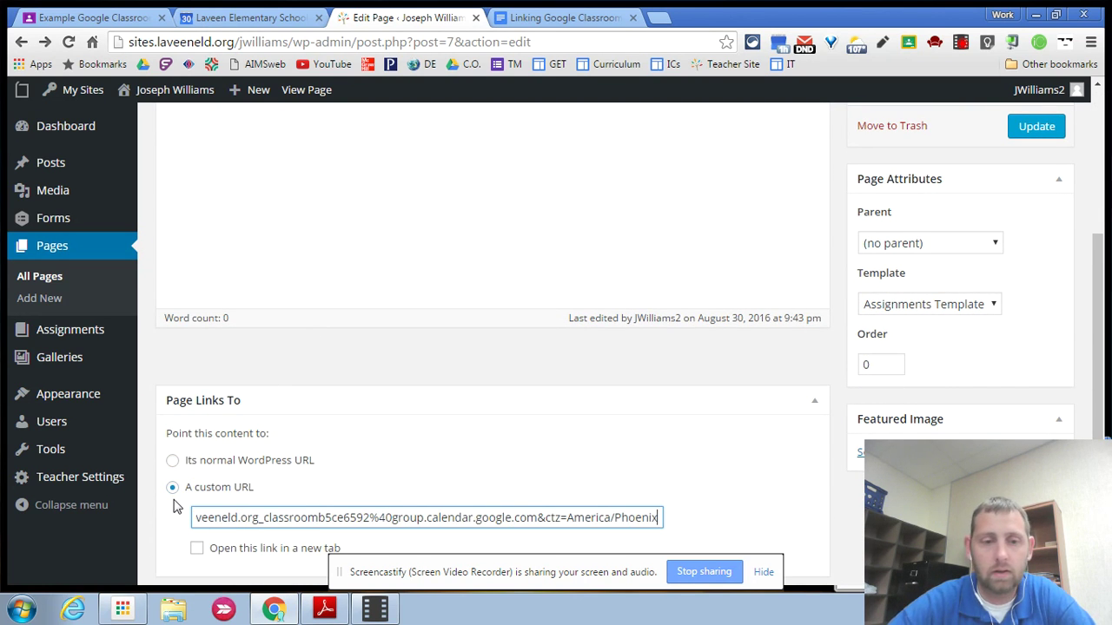
scroll(647, 478, "down", 1)
scroll(658, 422, "up", 4)
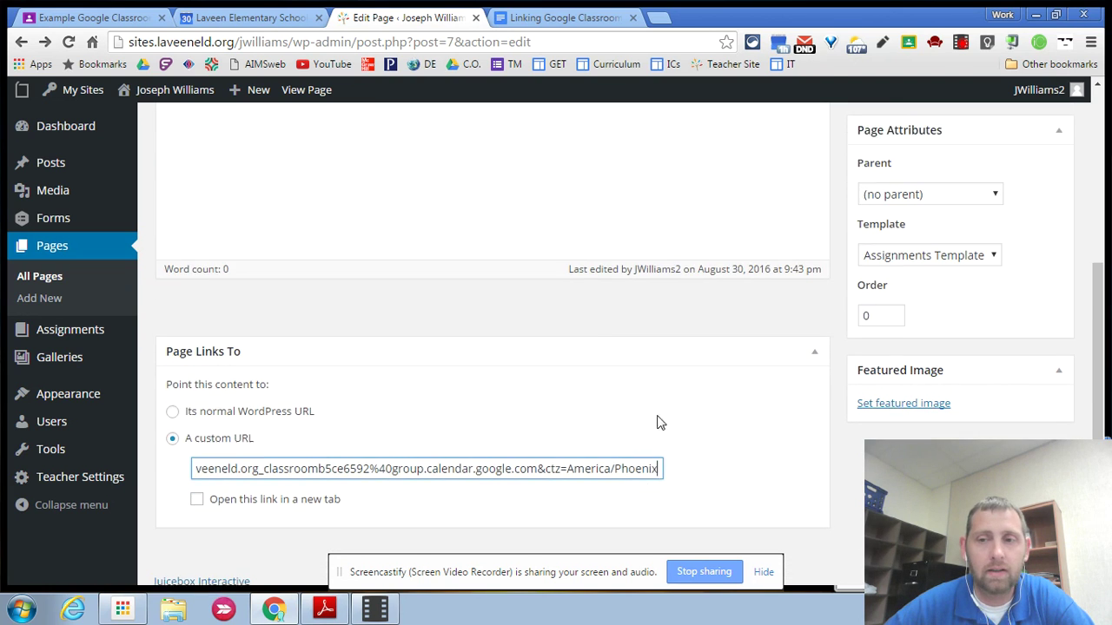
left_click(1021, 385)
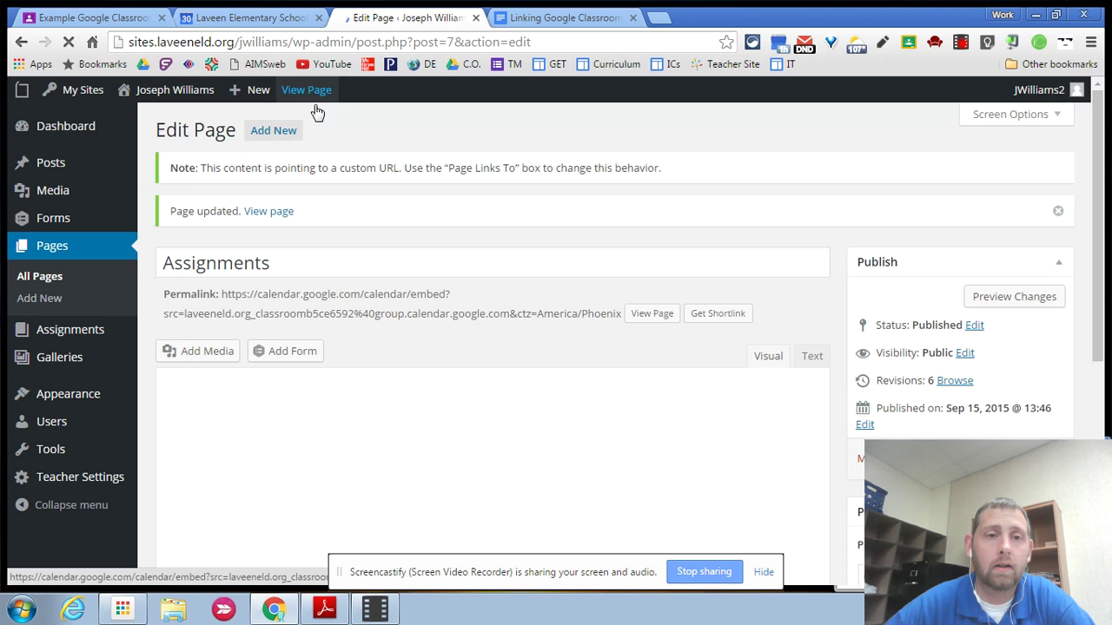
- View the updated Assignments page, which opens the Example Google Classroom calendar for August 2016
left_click(306, 93)
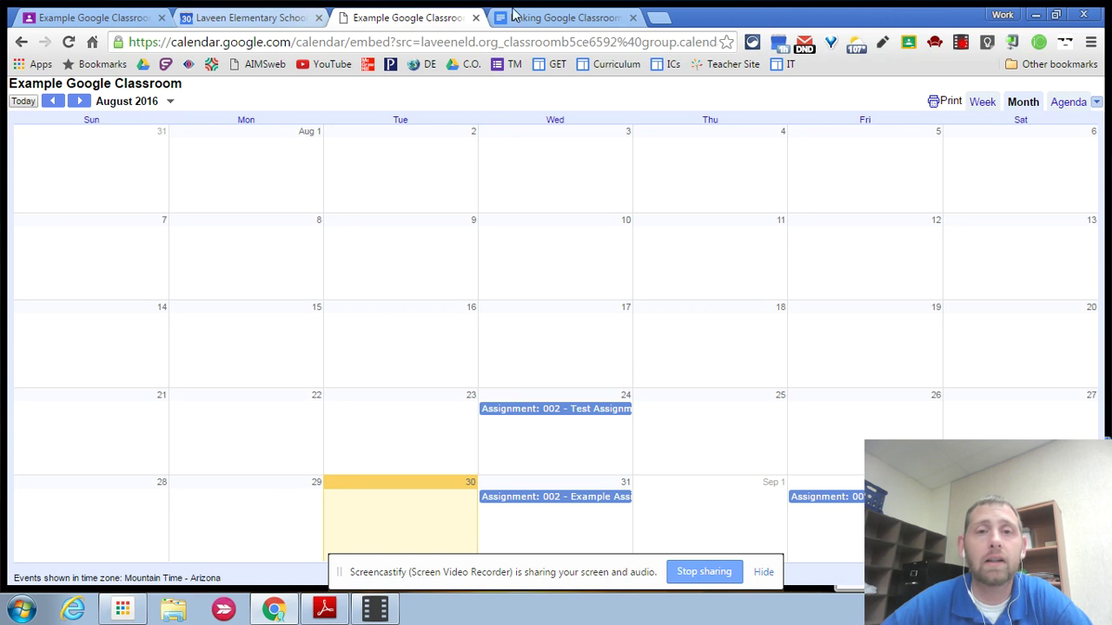
- Check the Google Docs guide, then return from the calendar to the WordPress Pages list
left_click(564, 17)
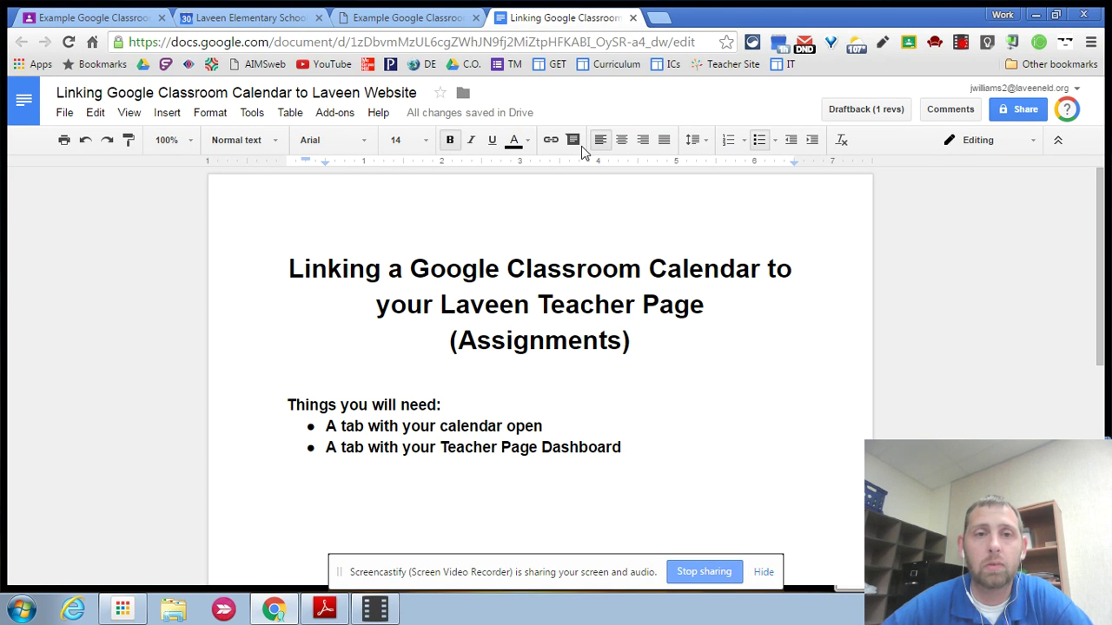
left_click(387, 19)
left_click(22, 41)
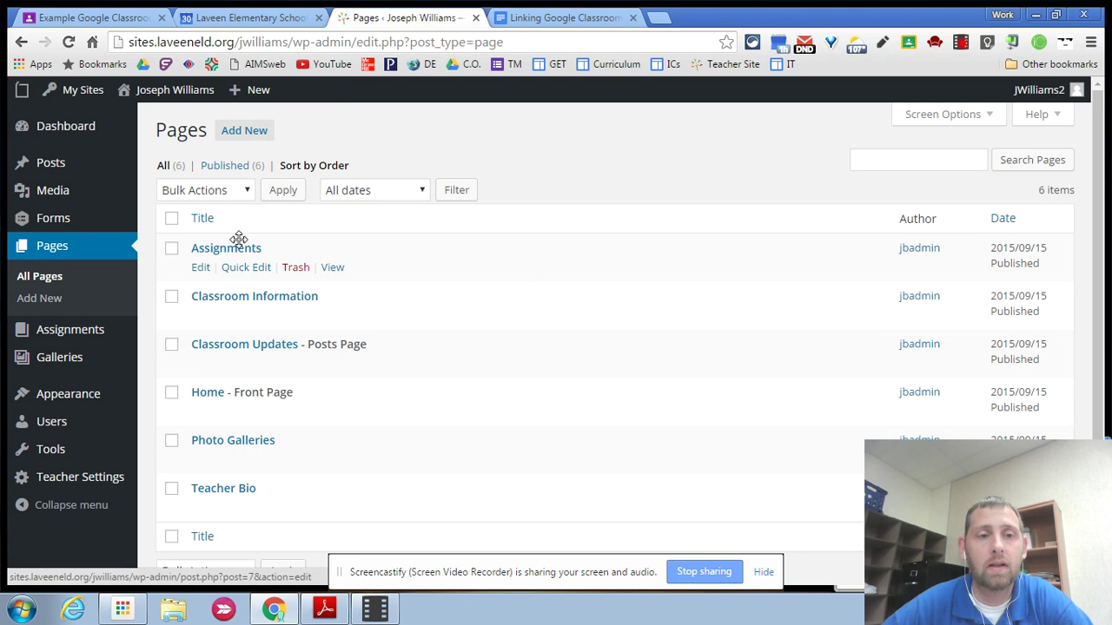
- Edit the Assignments page and tick 'Open this link in a new tab' for its custom calendar link
left_click(241, 250)
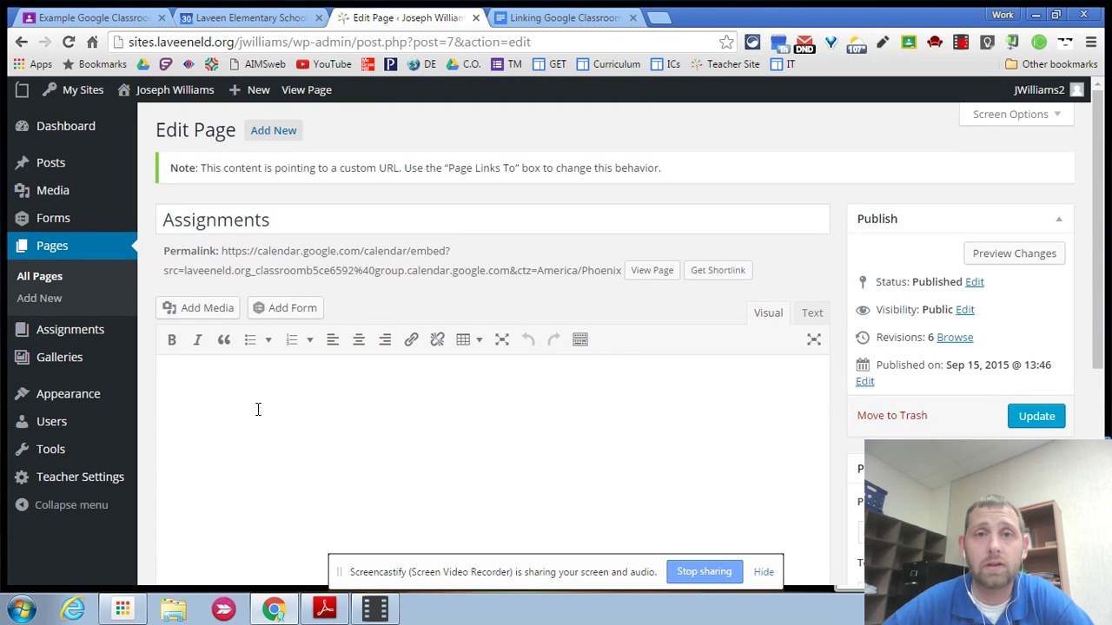
scroll(257, 409, "down", 5)
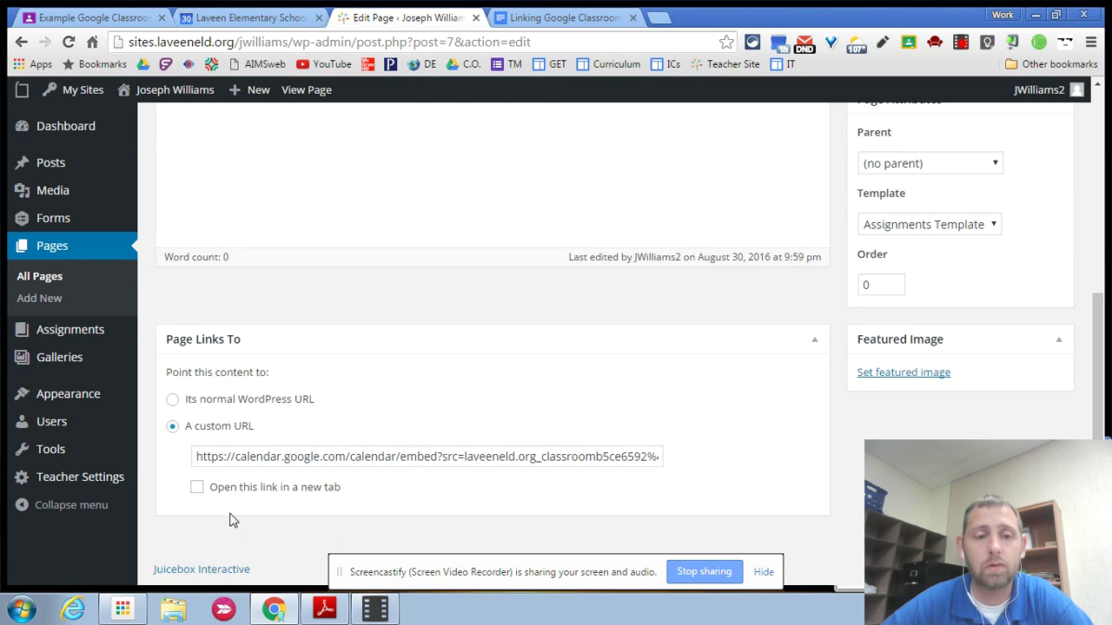
left_click(197, 492)
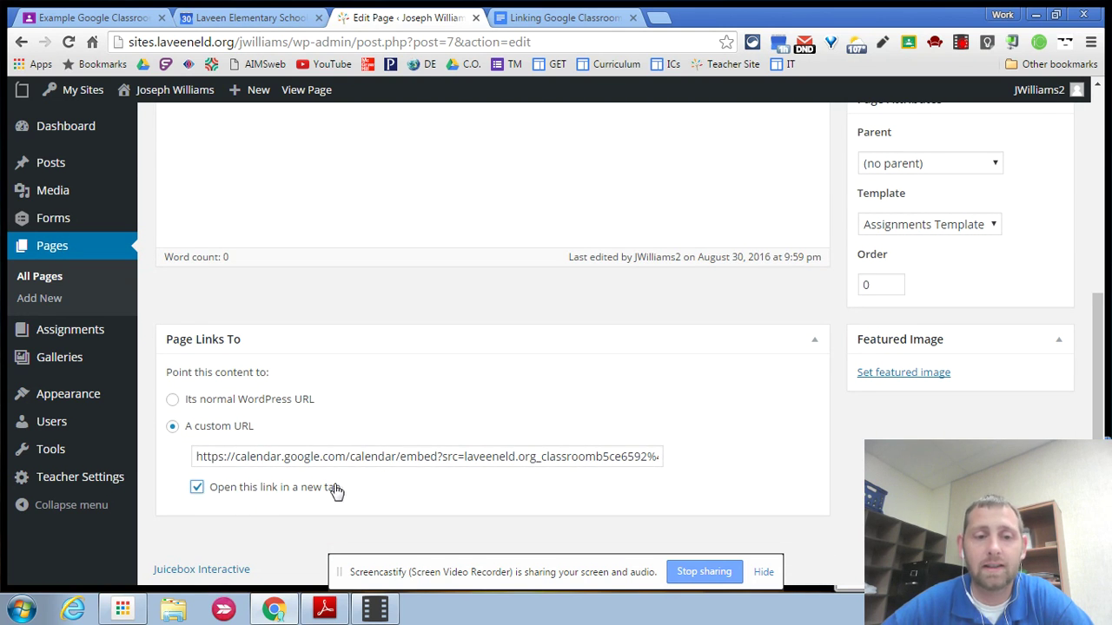